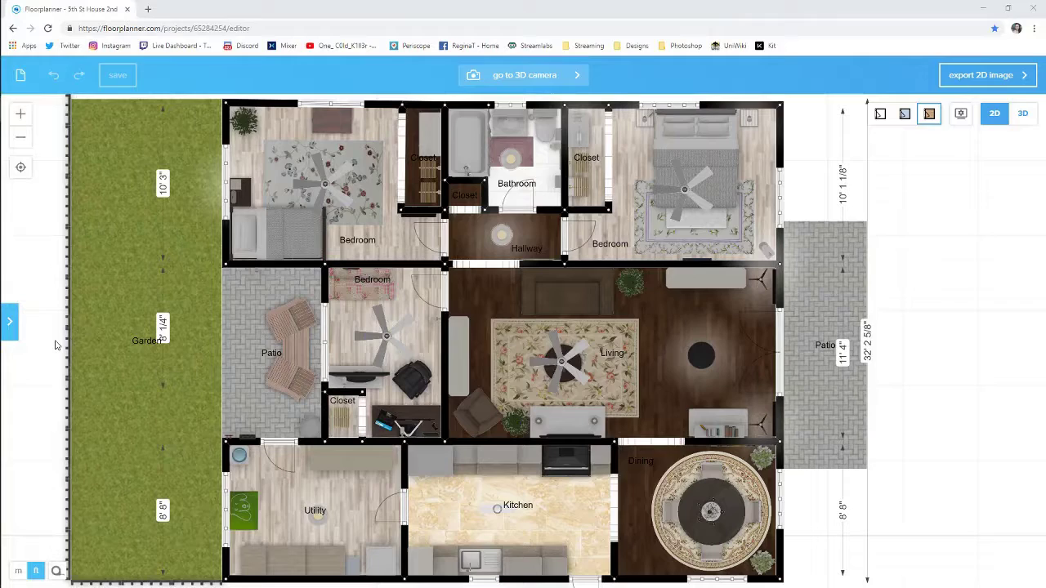
Examine the full 2D floor plan of the house, including the garden, both patios, the rooms and the outer dimensions
drag(51, 343, 94, 343)
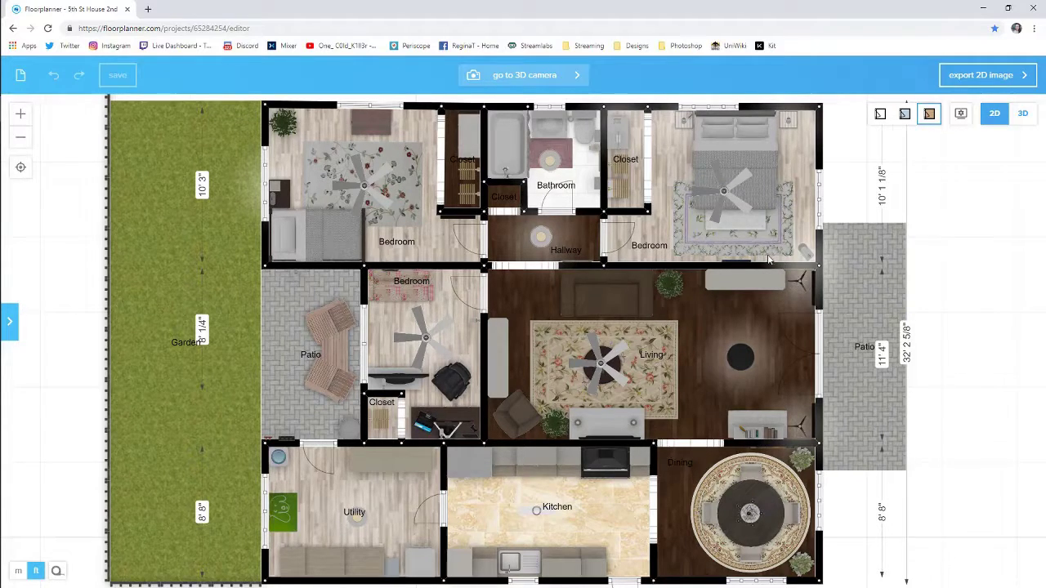
scroll(768, 259, down, 1)
scroll(768, 260, down, 1)
drag(901, 260, 879, 204)
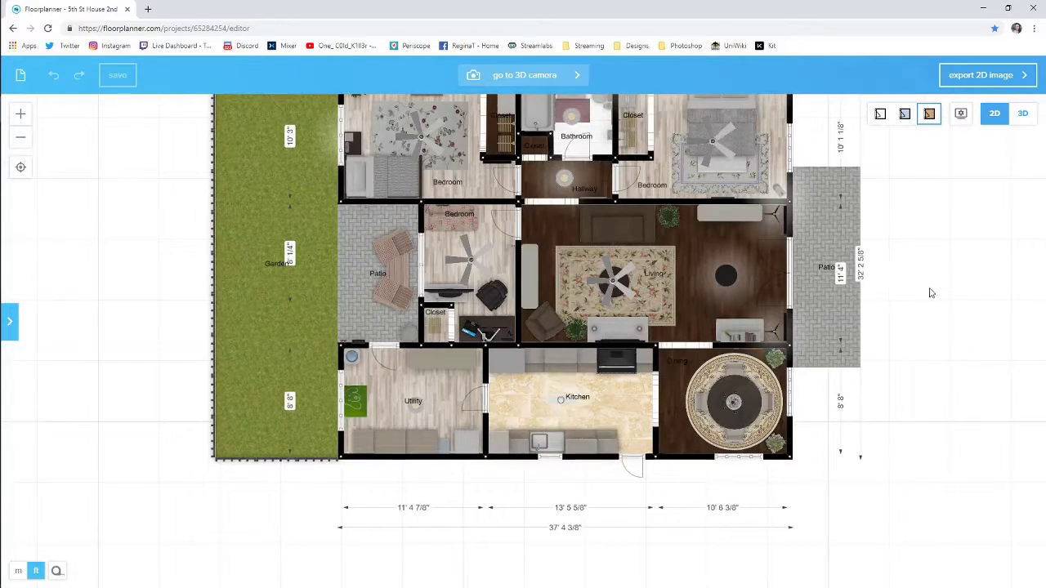
drag(929, 287, 921, 364)
scroll(921, 352, up, 1)
scroll(930, 301, down, 1)
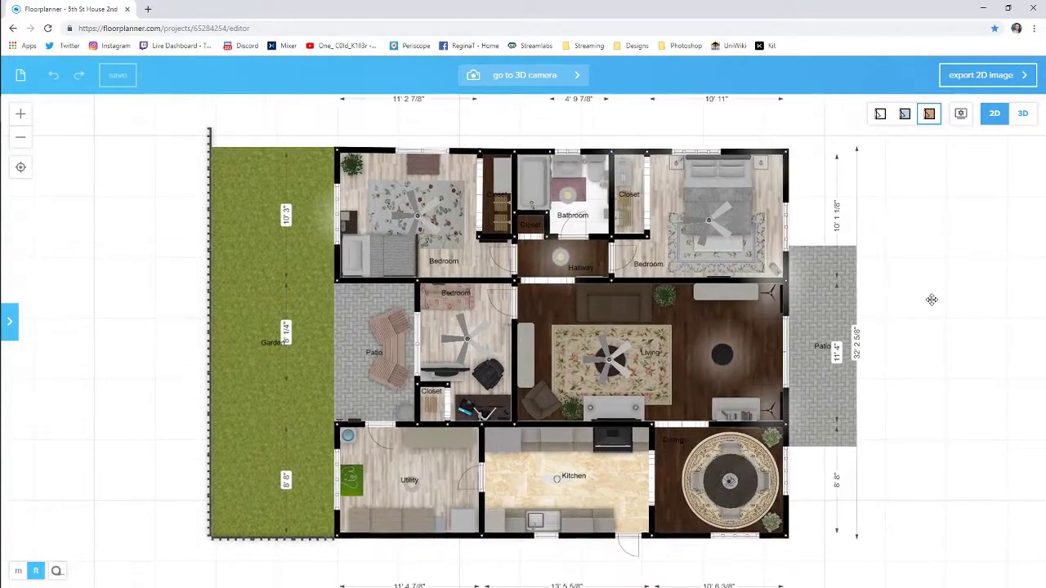
scroll(677, 369, up, 1)
scroll(676, 369, up, 1)
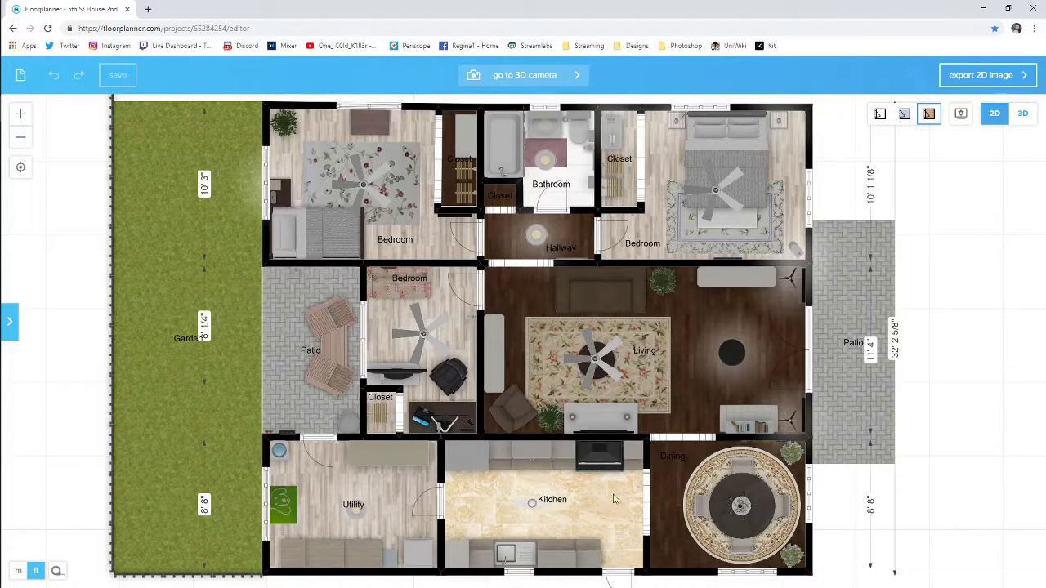
click(646, 531)
click(822, 344)
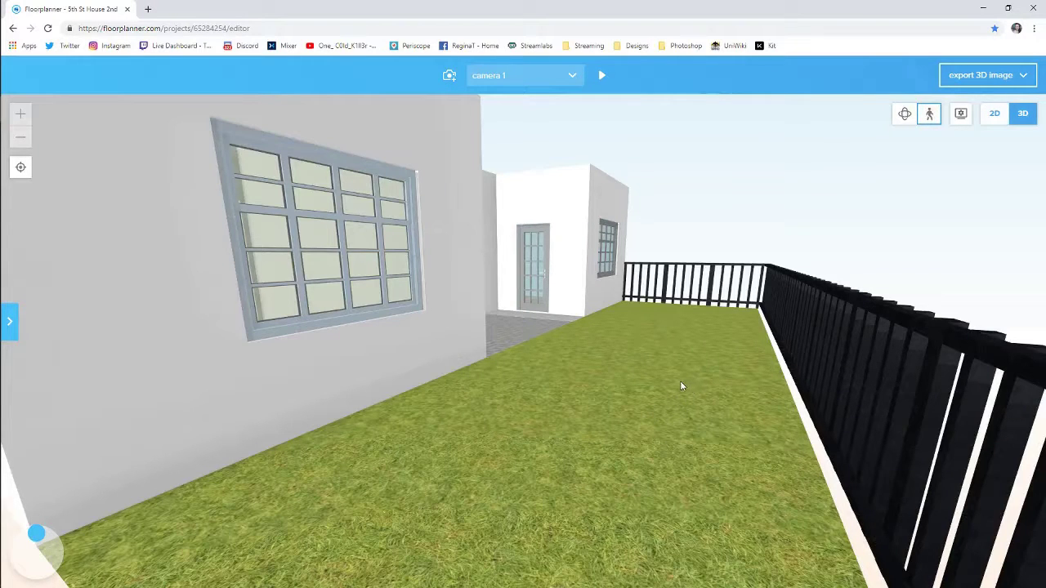
Look around the fenced garden in the 3D walkthrough and walk along the lawn to the back patio
drag(600, 390, 851, 442)
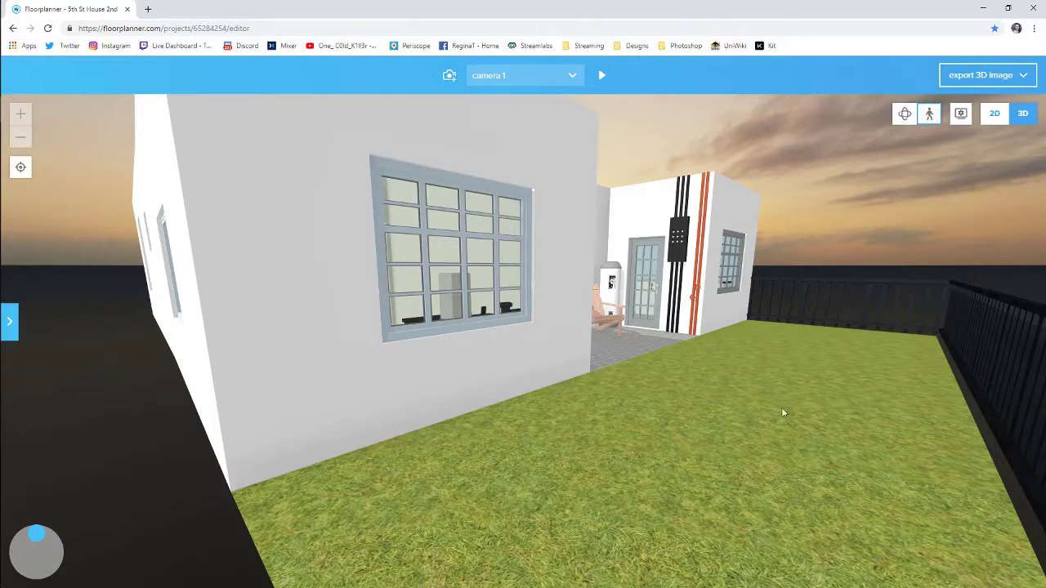
drag(781, 409, 858, 433)
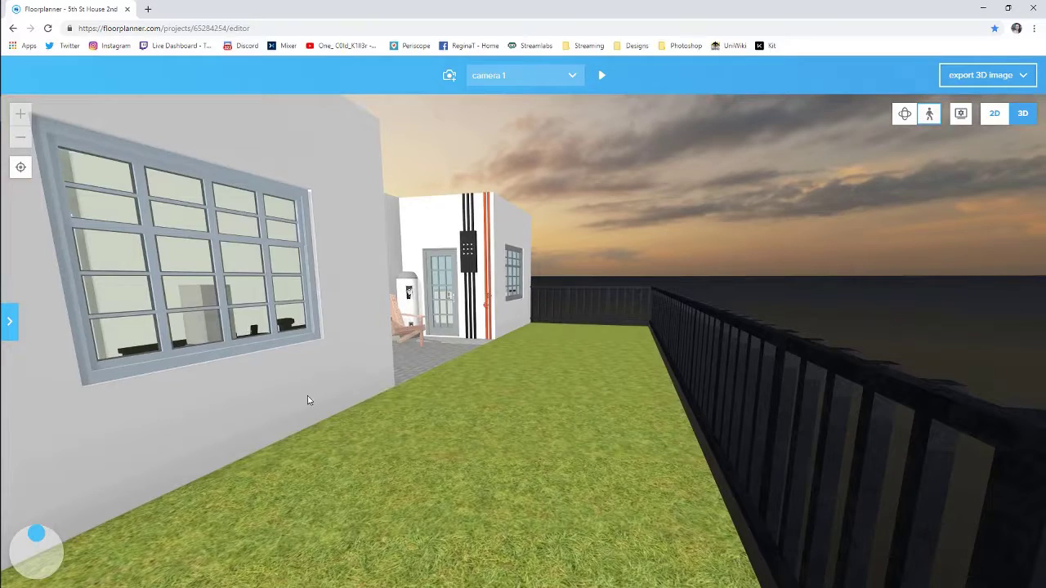
mouse_move(587, 356)
mouse_down()
mouse_move(559, 359)
mouse_move(581, 360)
mouse_up()
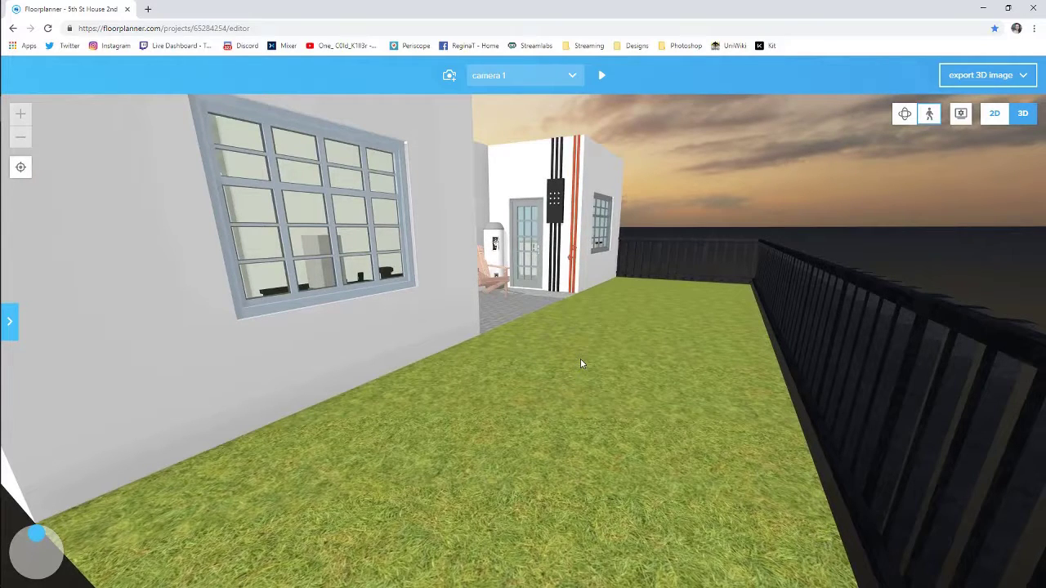
key(Up)
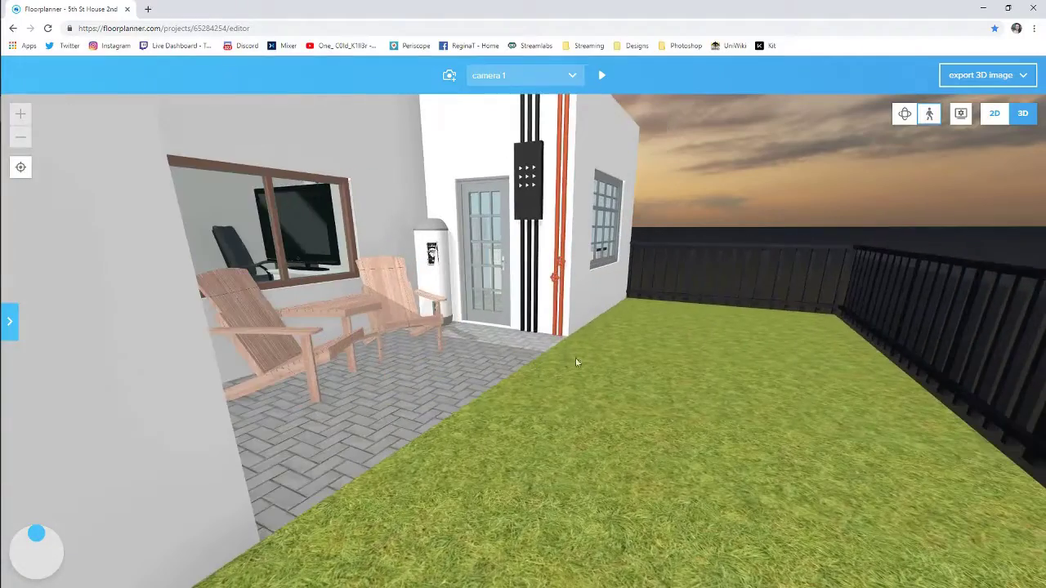
Examine the back patio's seating, bedroom window, security camera and water heater from the edge of the lawn
key(Left)
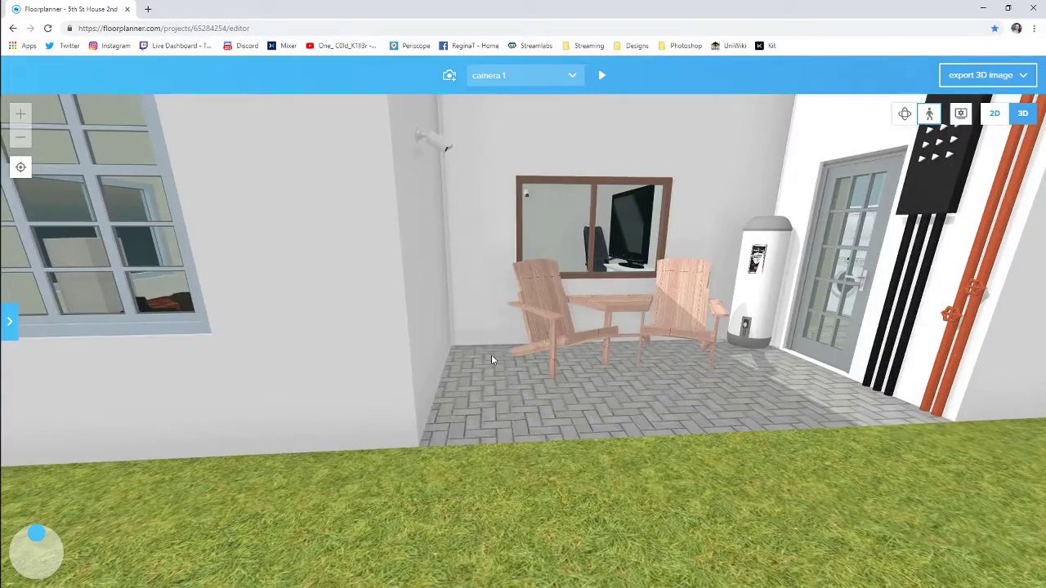
key(Right)
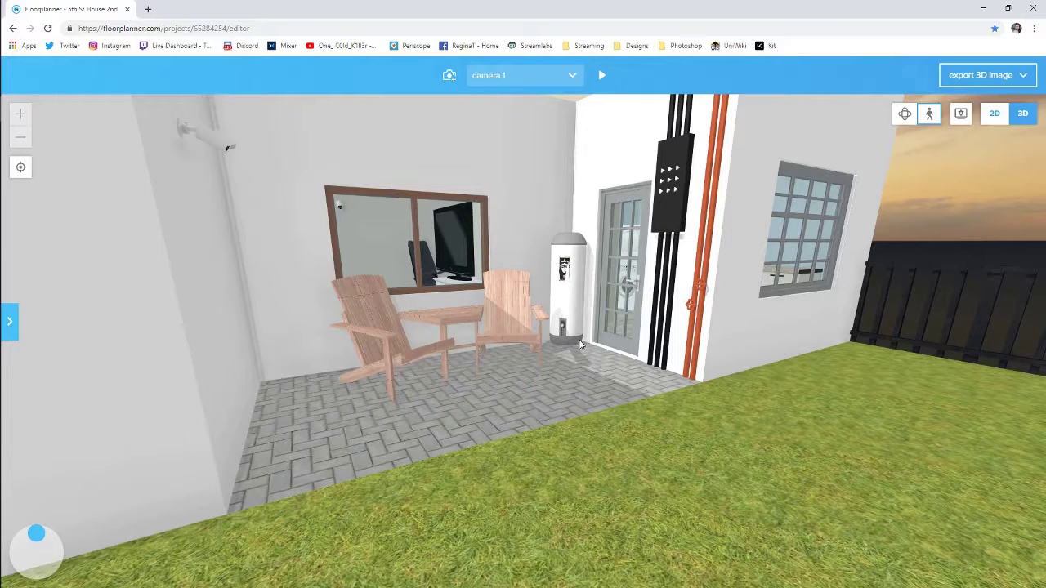
key(Left)
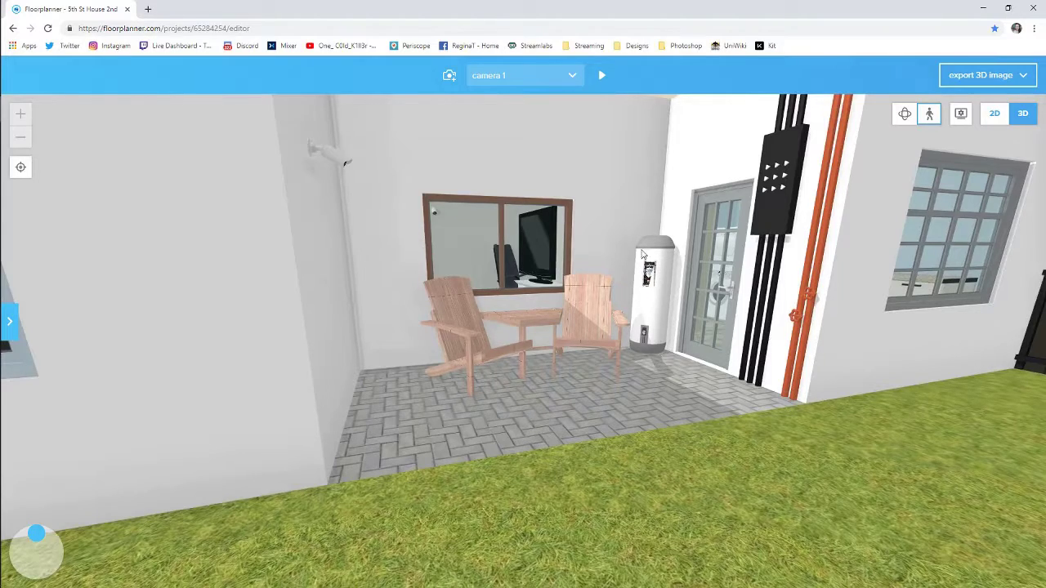
key(Left)
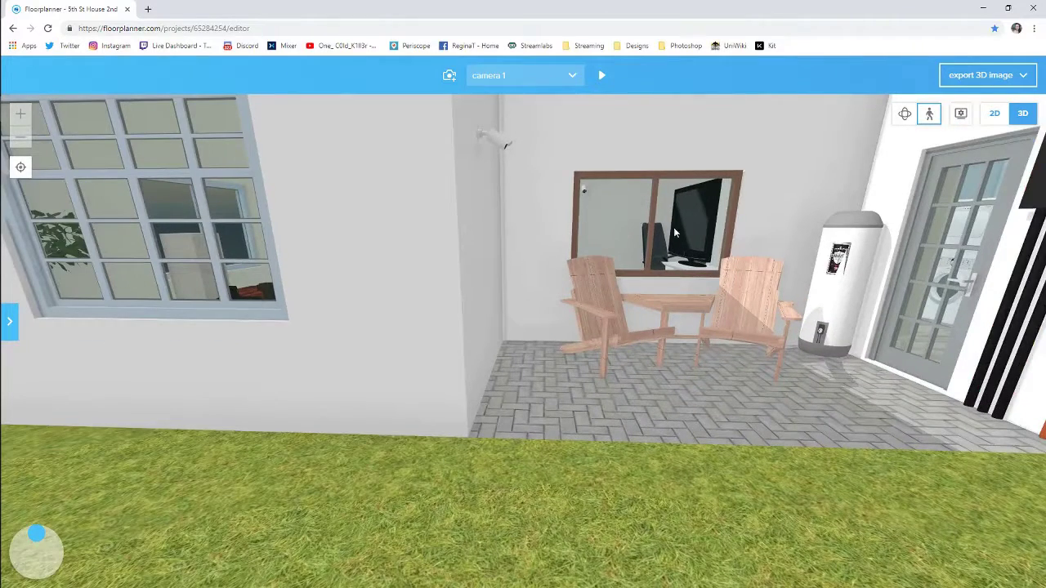
key(Down)
key(Left)
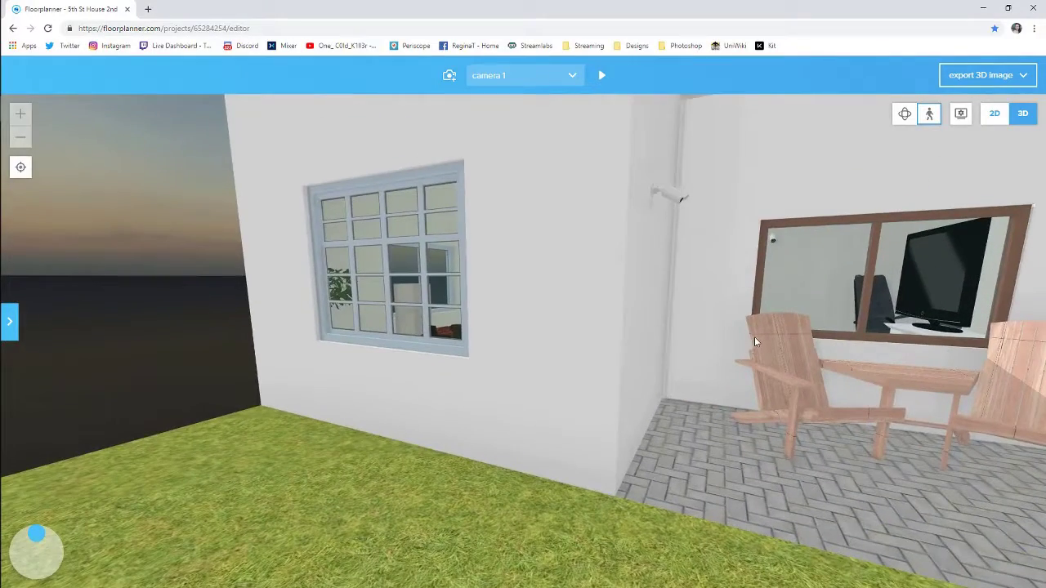
key(Right)
key(Right)
key(Down)
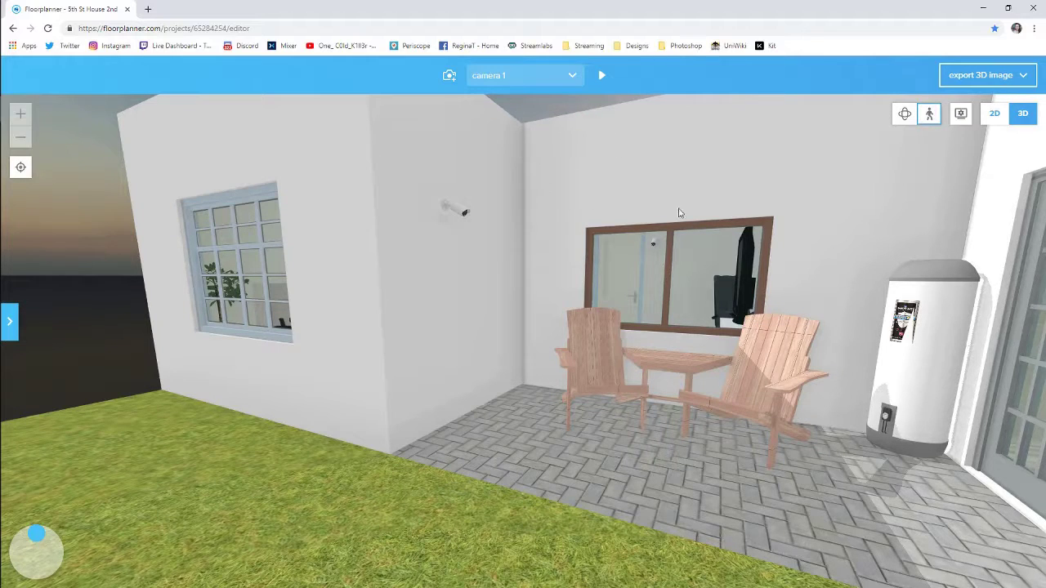
Inspect the whole patio corner from farther back on the lawn and return toward the wooden chairs
mouse_move(710, 217)
mouse_down()
mouse_move(712, 201)
mouse_move(712, 211)
mouse_up()
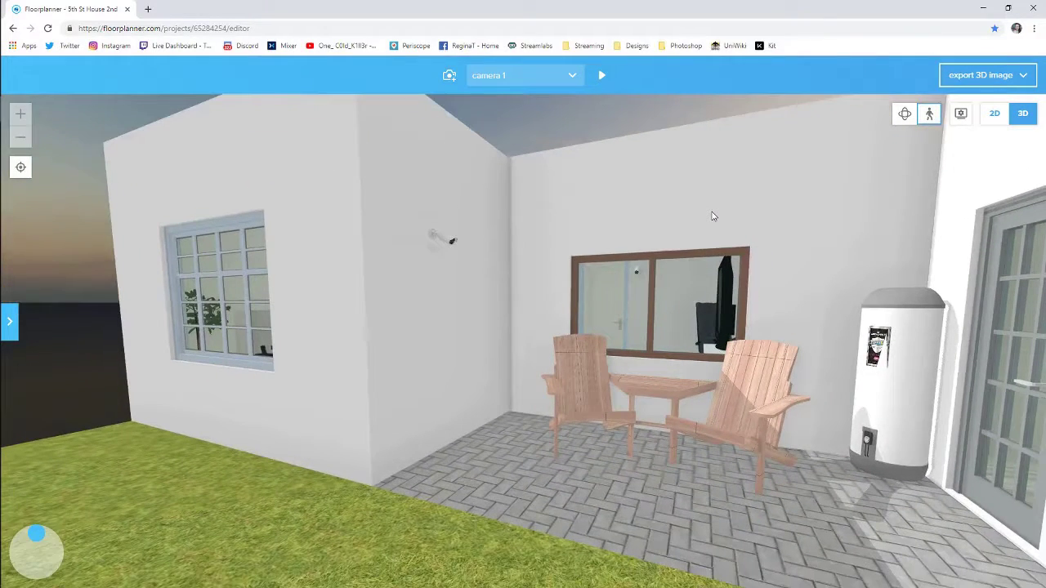
key(Down)
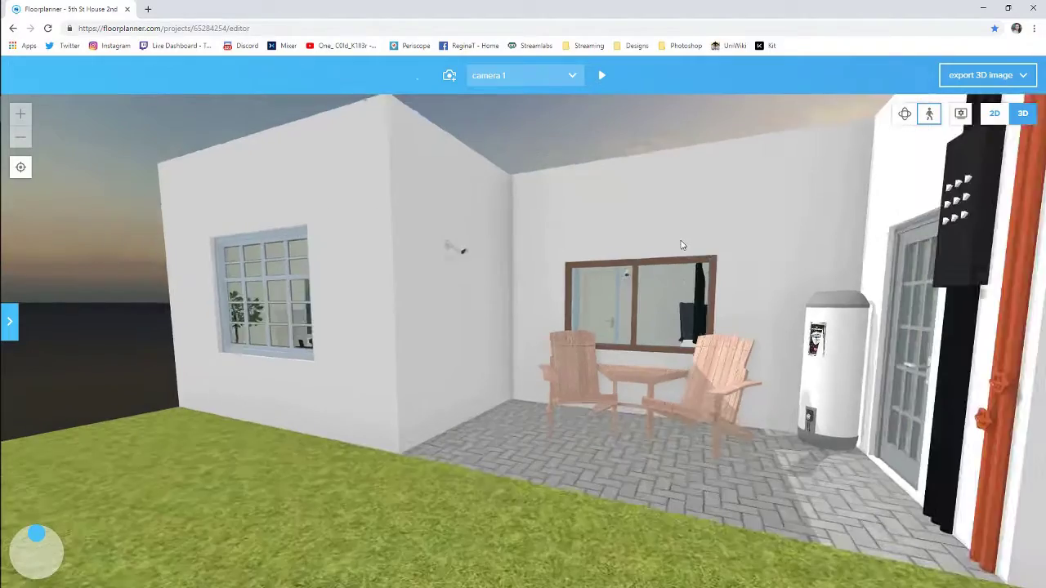
mouse_move(652, 256)
mouse_down()
mouse_move(629, 258)
mouse_move(641, 270)
mouse_up()
key(Right)
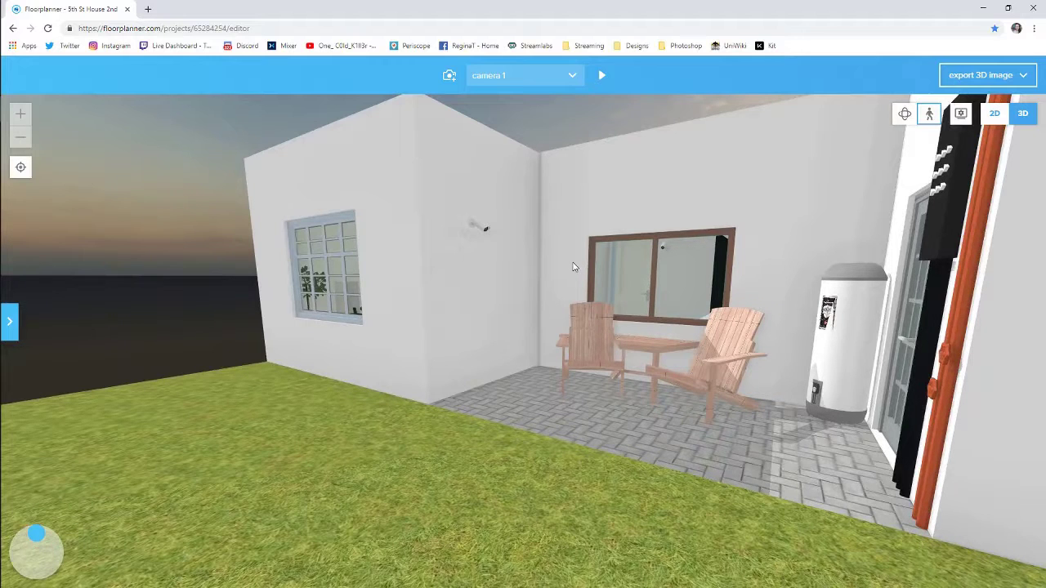
key(Right)
key(Right)
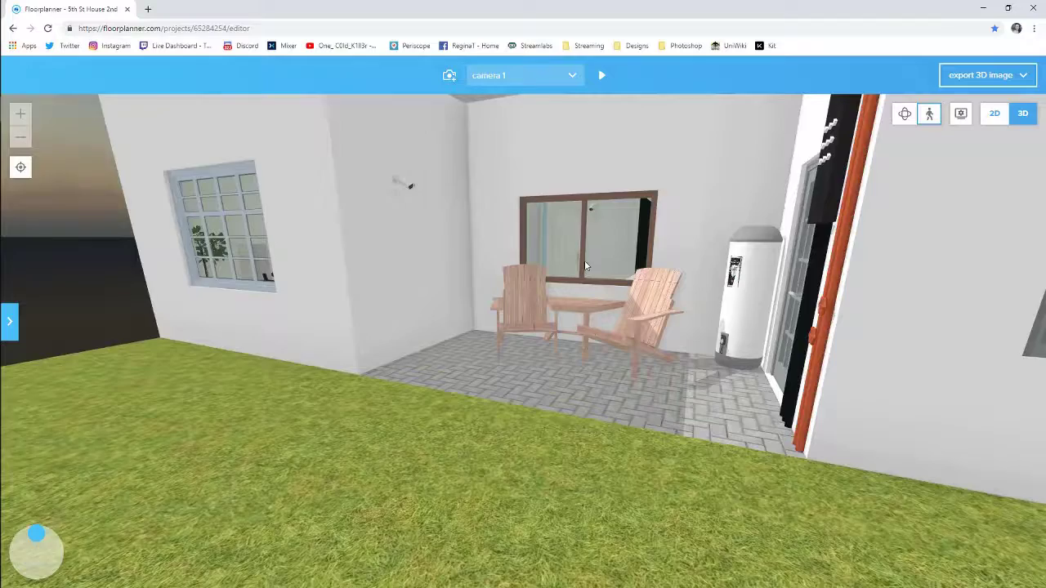
key(Left)
key(Left)
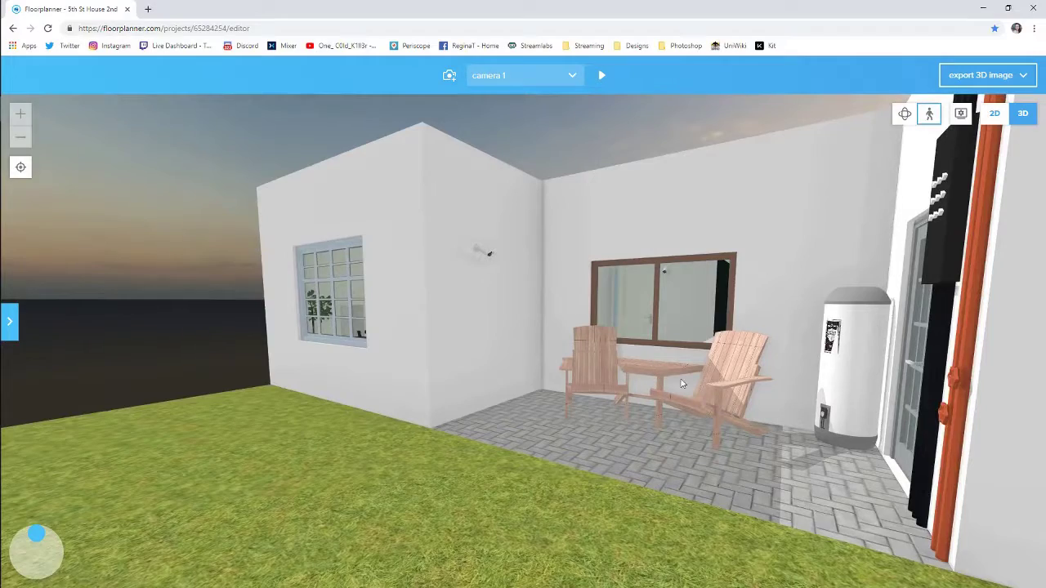
drag(711, 350, 739, 353)
key(Left)
key(Up)
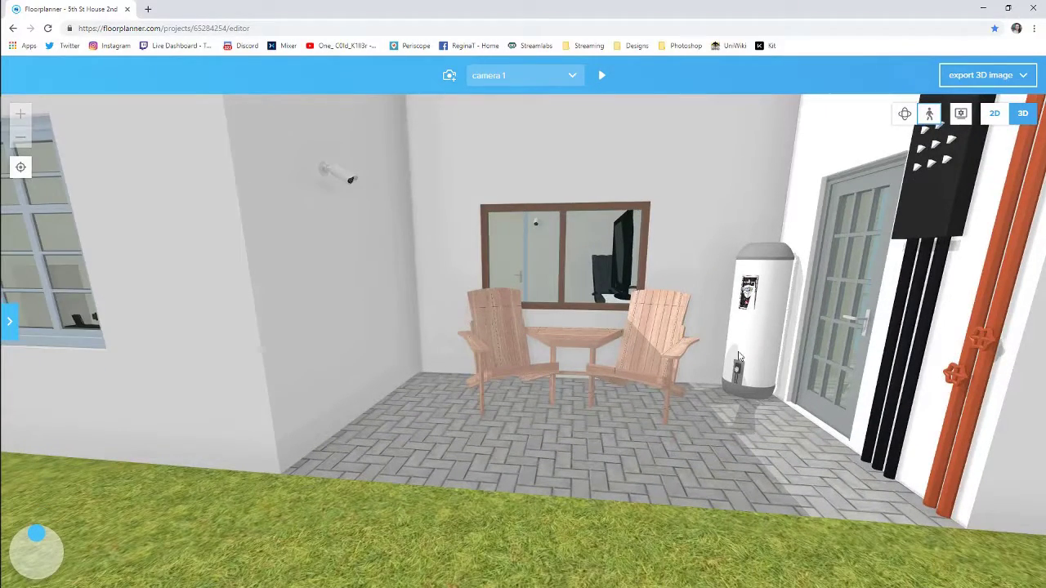
Approach the glazed utility room door and inspect the water heater, black wall panel and red pipes beside it
key(Right)
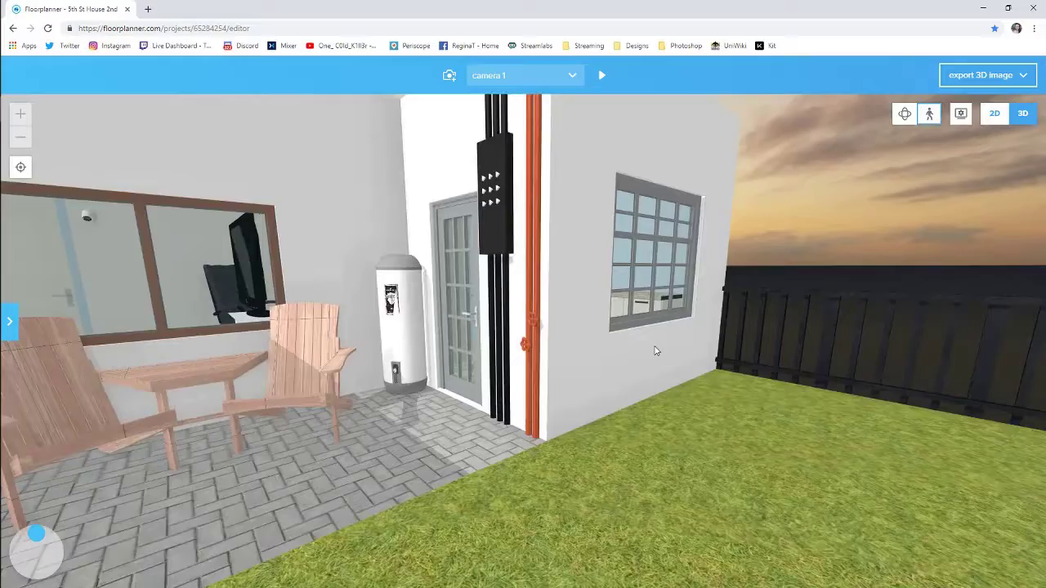
key(Left)
key(Up)
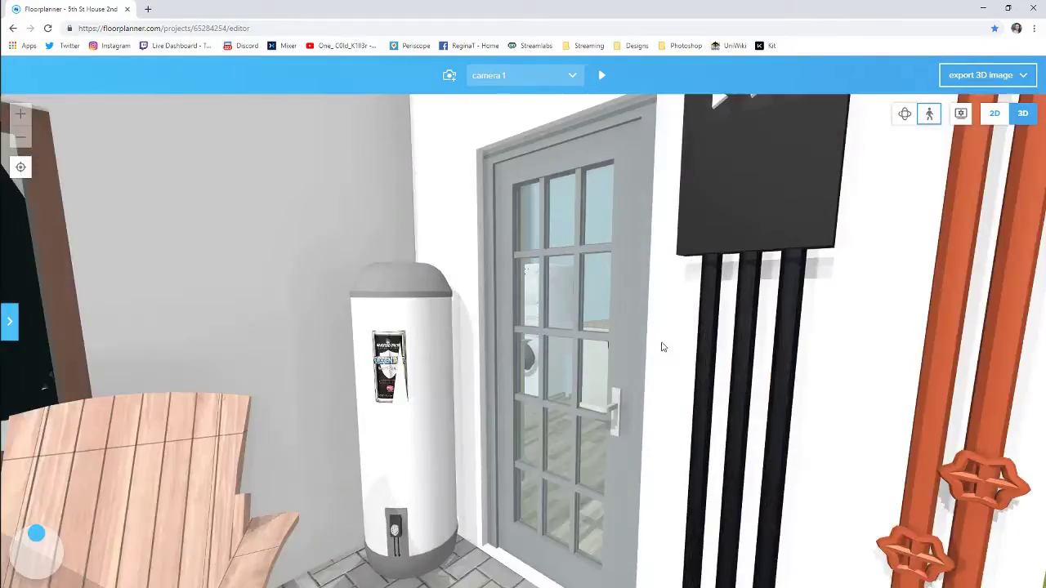
key(Right)
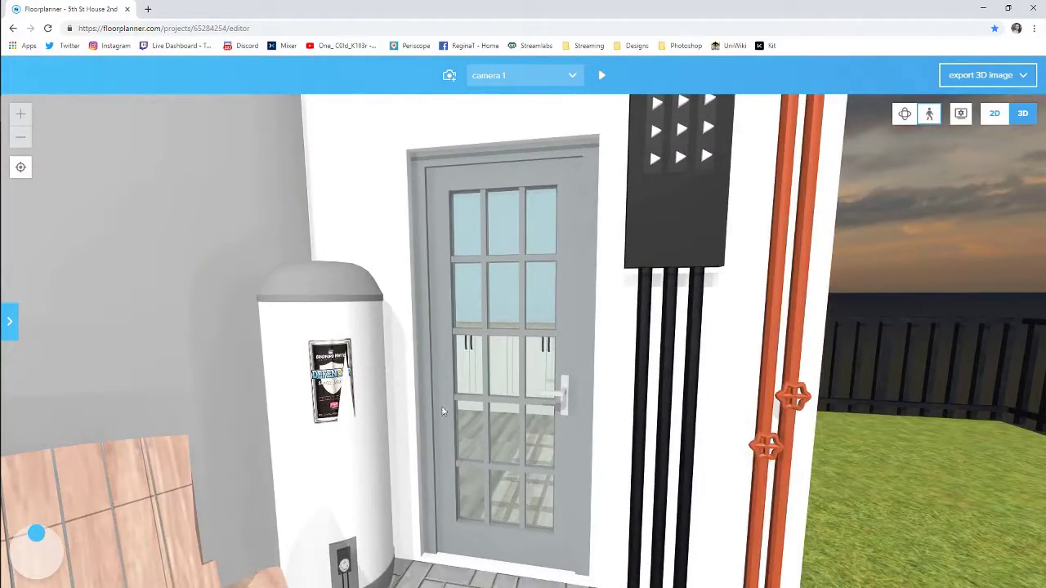
key(Down)
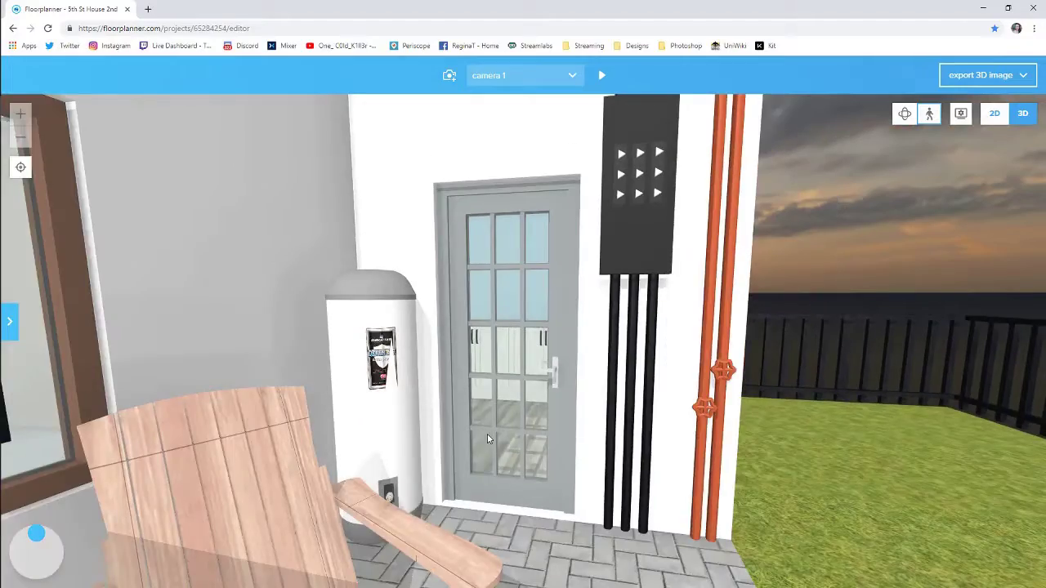
key(Up)
key(Right)
drag(462, 435, 293, 440)
key(Right)
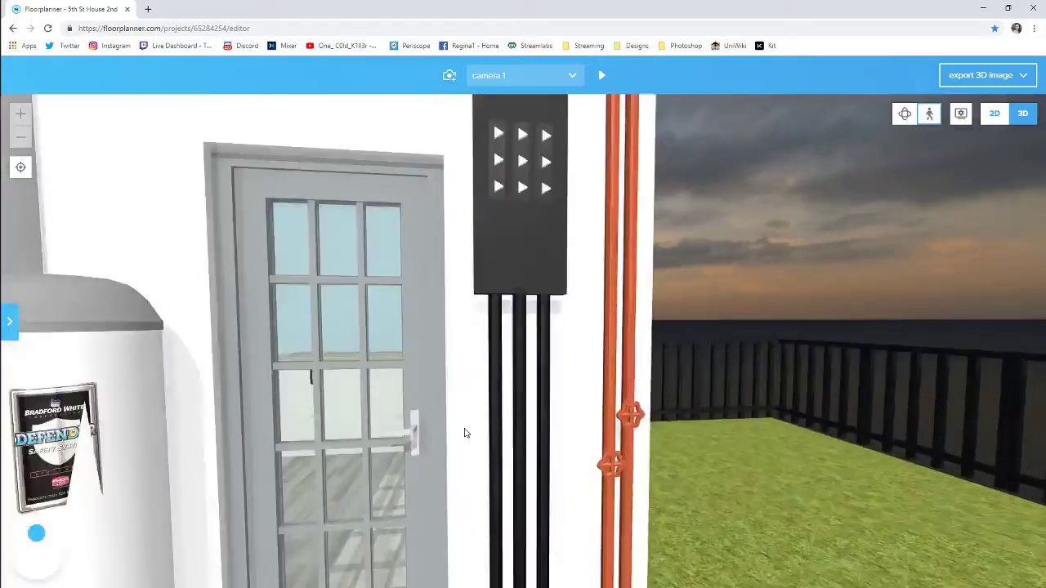
Enter the utility room from the patio and examine the tall display cabinet and the inner door
key(Up)
key(Left)
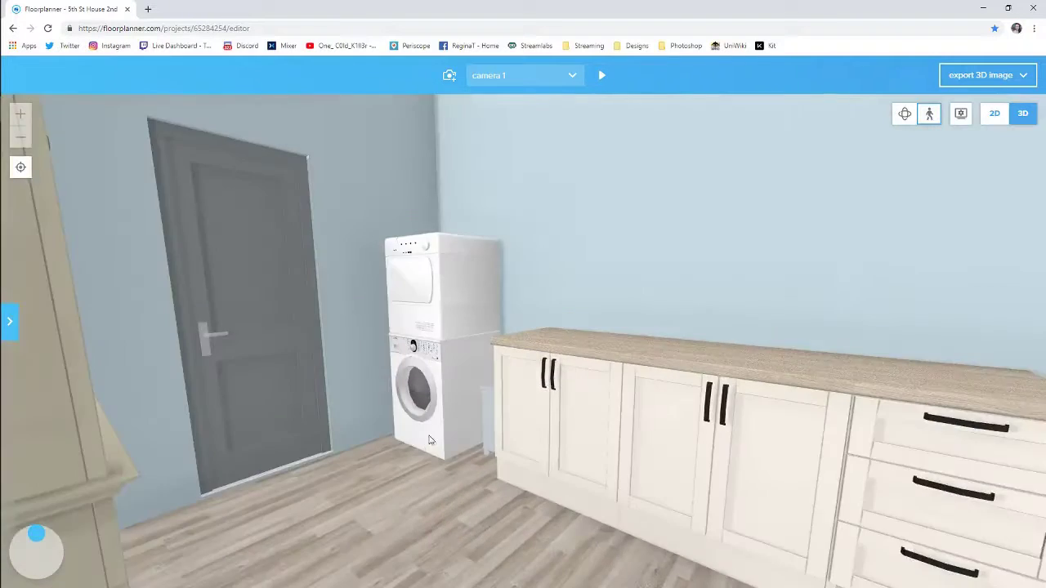
key(Left)
key(Up)
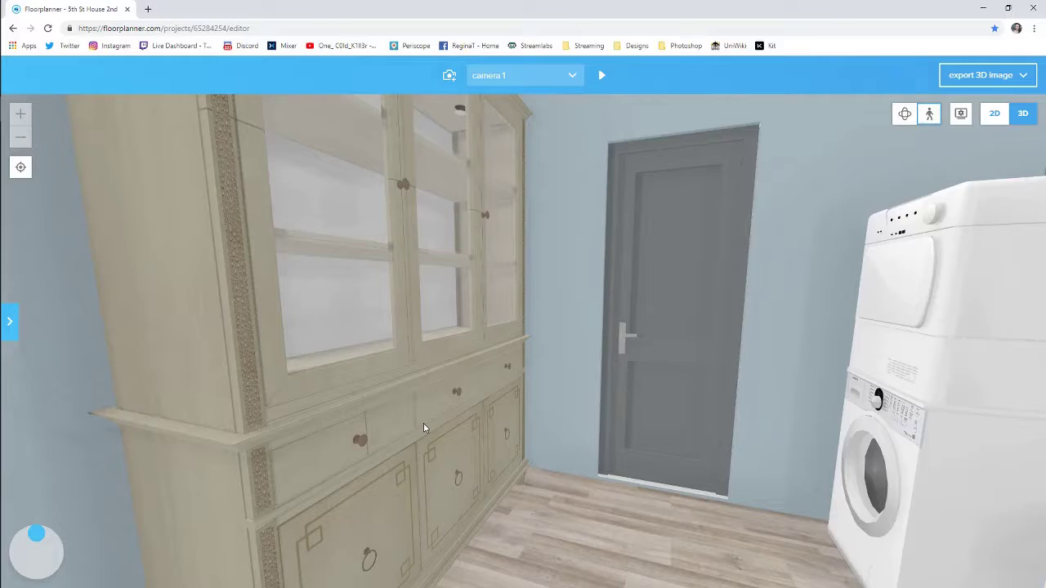
key(Down)
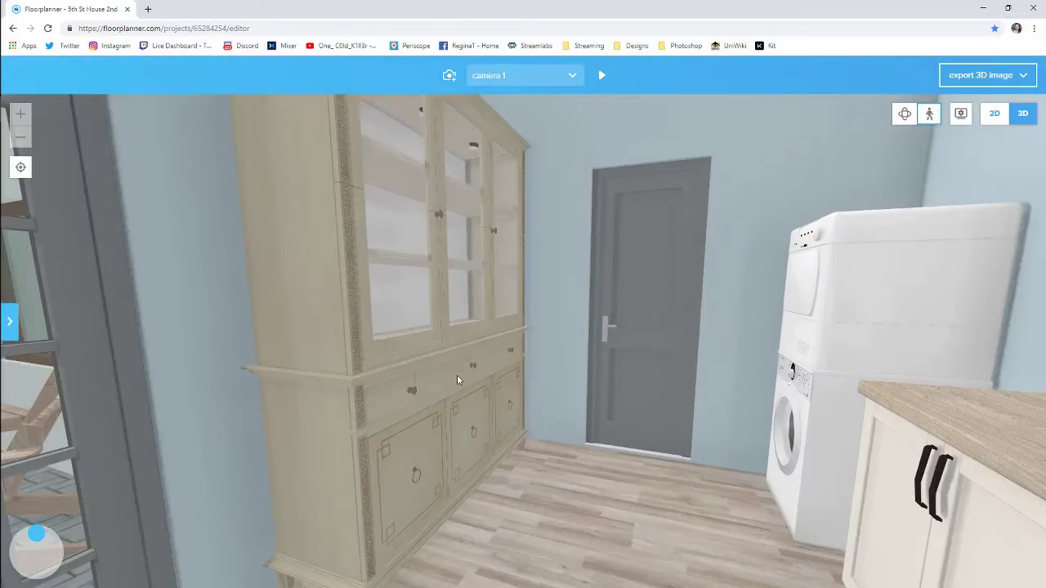
key(Up)
drag(484, 380, 732, 391)
key(Down)
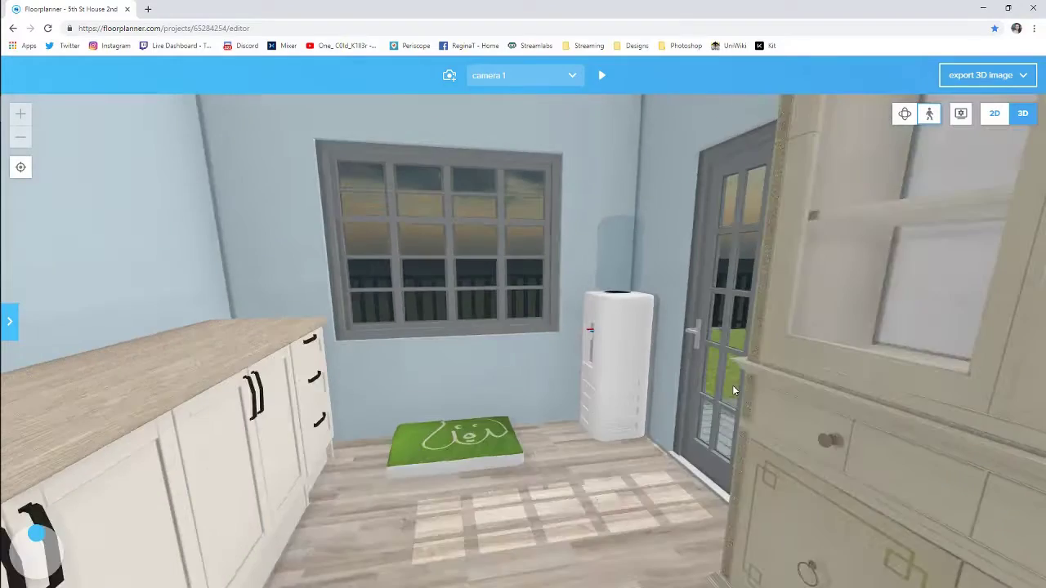
Examine the utility room's stacked washer and dryer, base cabinets, green dog mat and window
key(Left)
key(Up)
key(Down)
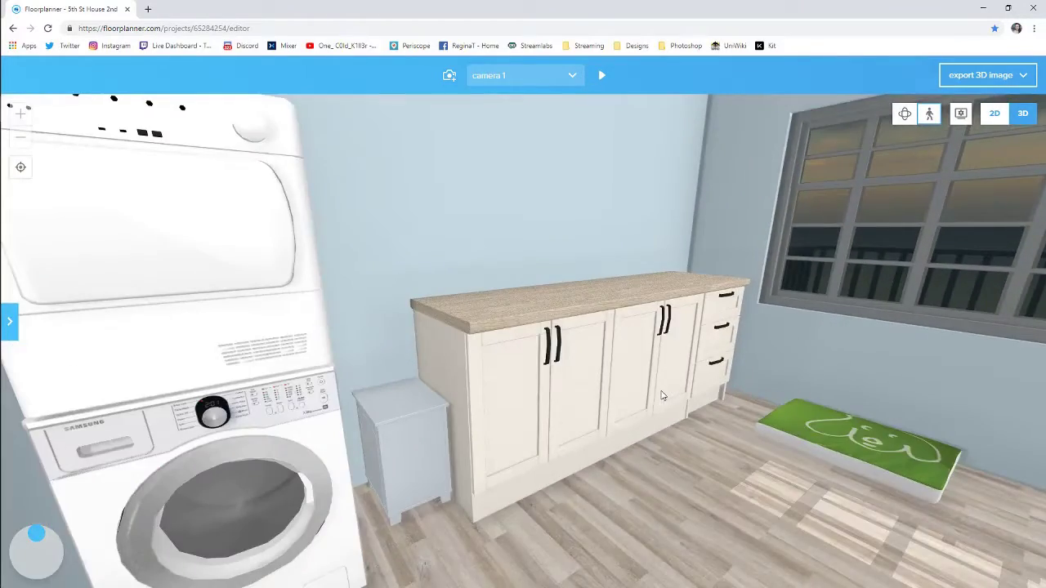
key(Left)
key(Down)
key(Up)
key(Up)
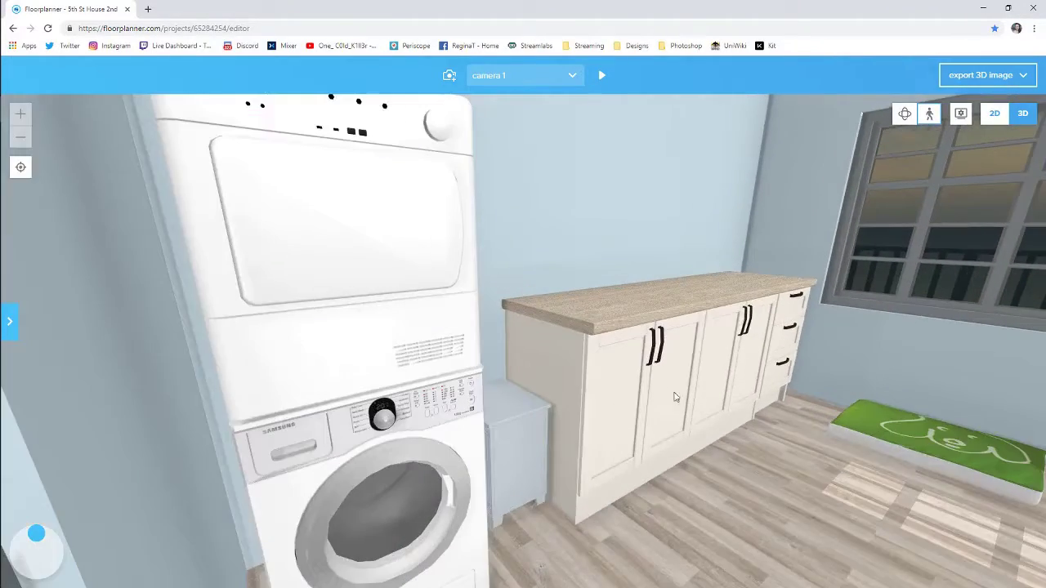
key(Right)
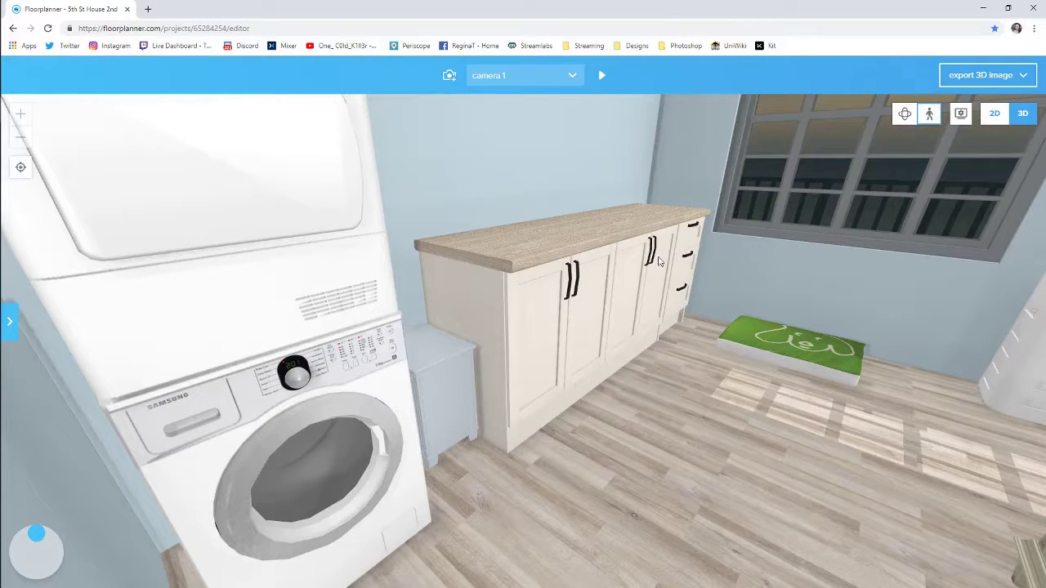
key(Right)
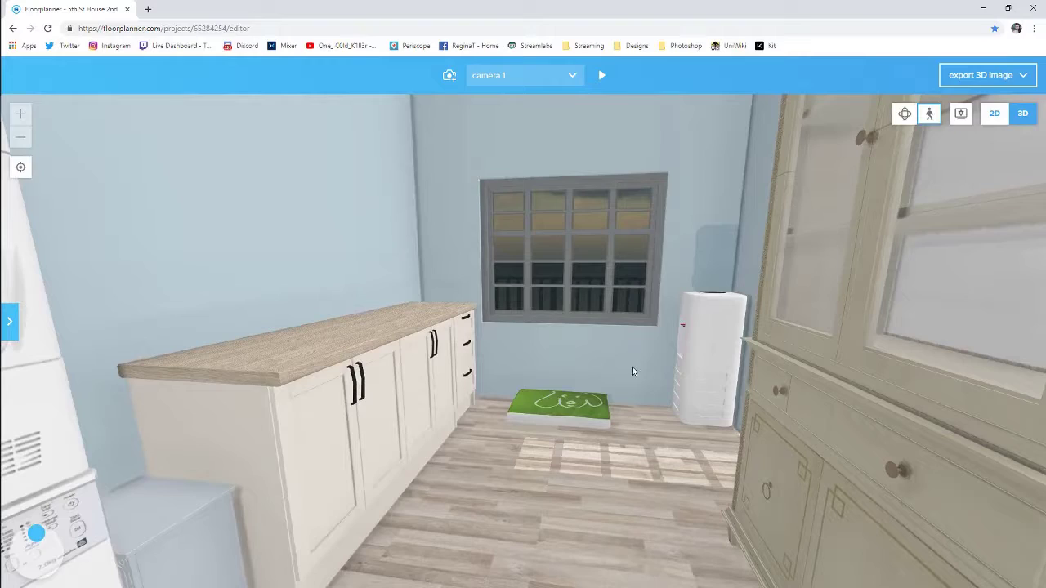
key(a)
key(w)
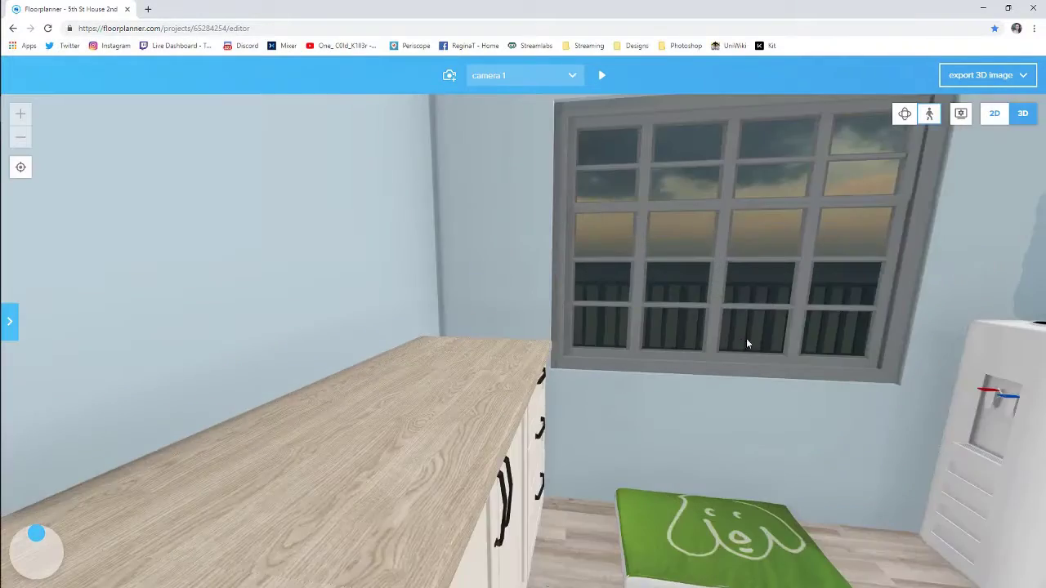
Examine the utility room's window, water cooler, glazed patio door and tall display cabinet
key(Right)
key(a)
key(Up)
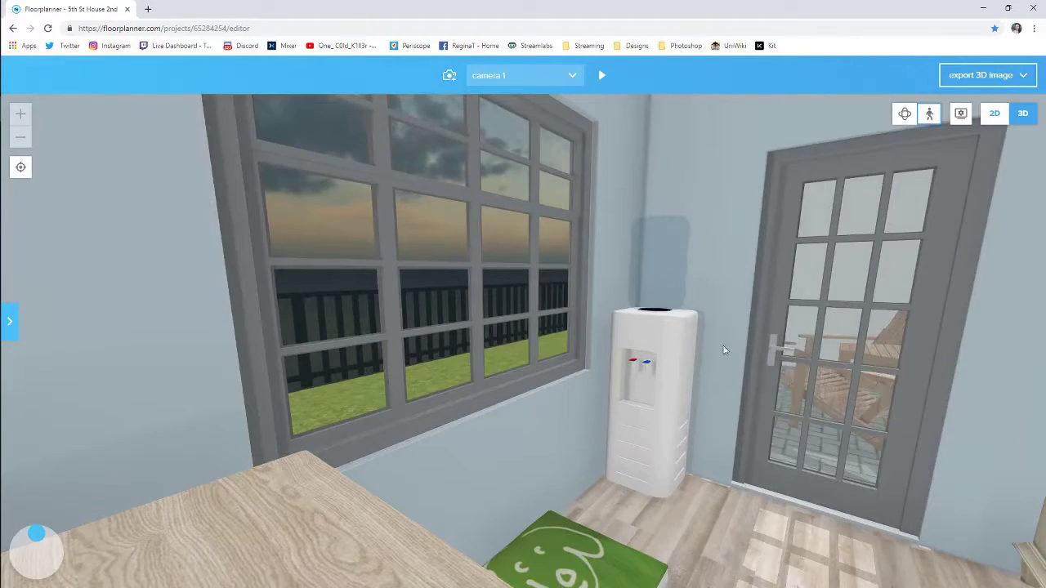
key(Right)
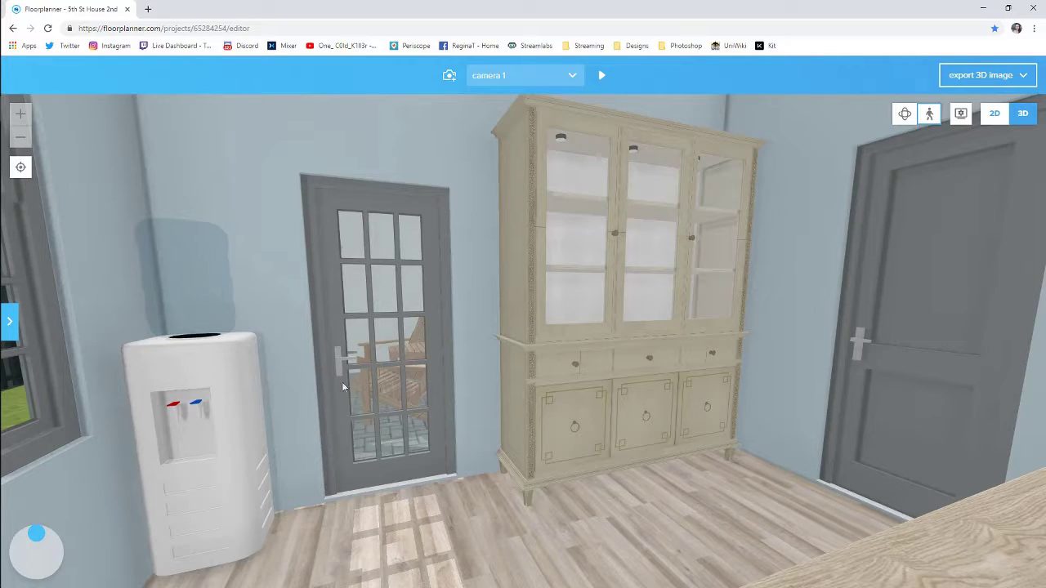
Leave the utility room through the gray inner door and enter the kitchen
key(Right)
key(Up)
key(Right)
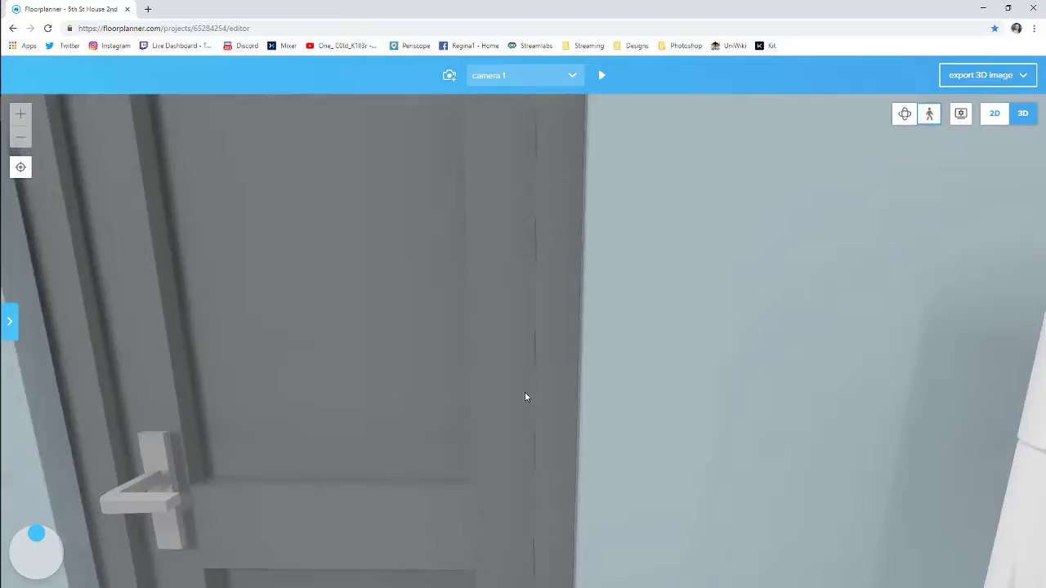
key(Left)
key(Up)
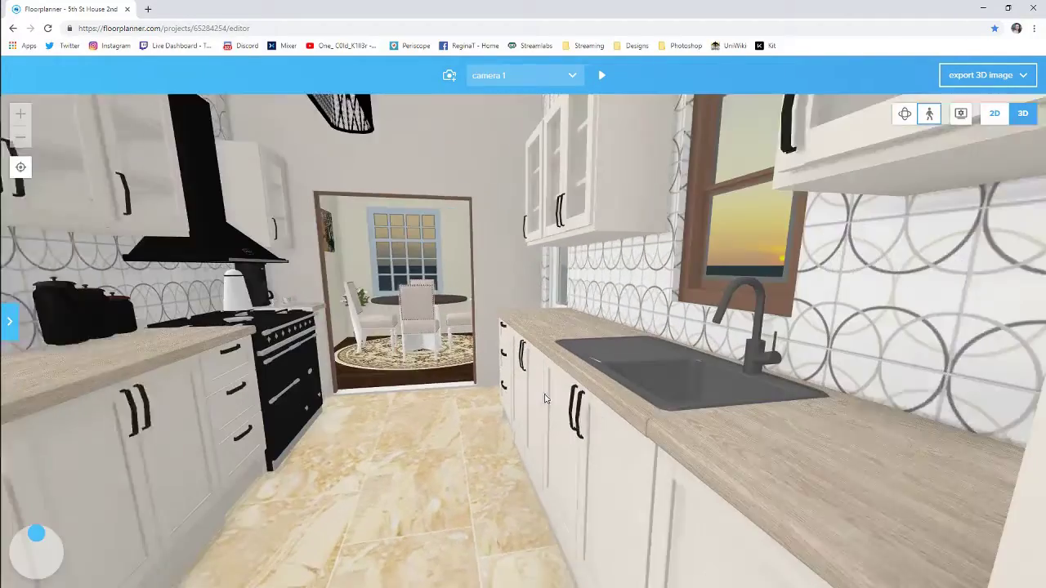
Look up at the kitchen's black pendant lamp and glass-front wall cabinets while crossing to the dining room end
key(Up)
key(Down)
drag(545, 398, 509, 379)
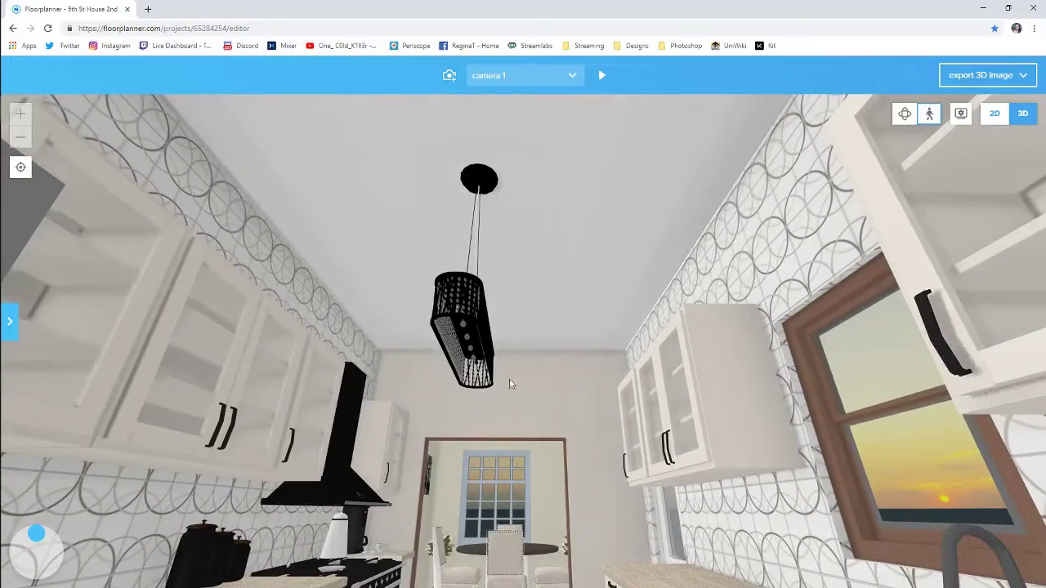
drag(505, 433, 503, 461)
key(Up)
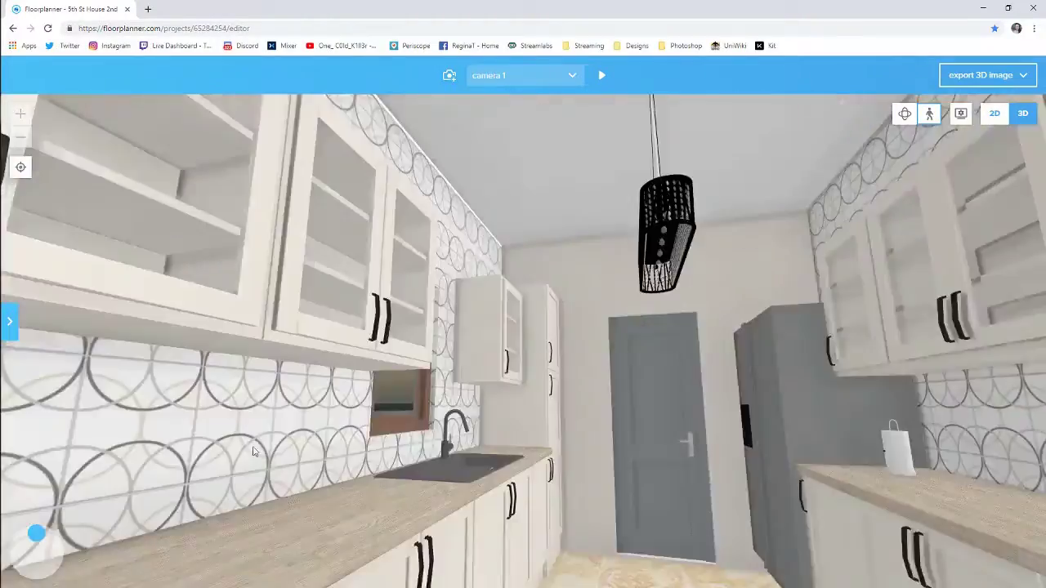
drag(384, 463, 309, 462)
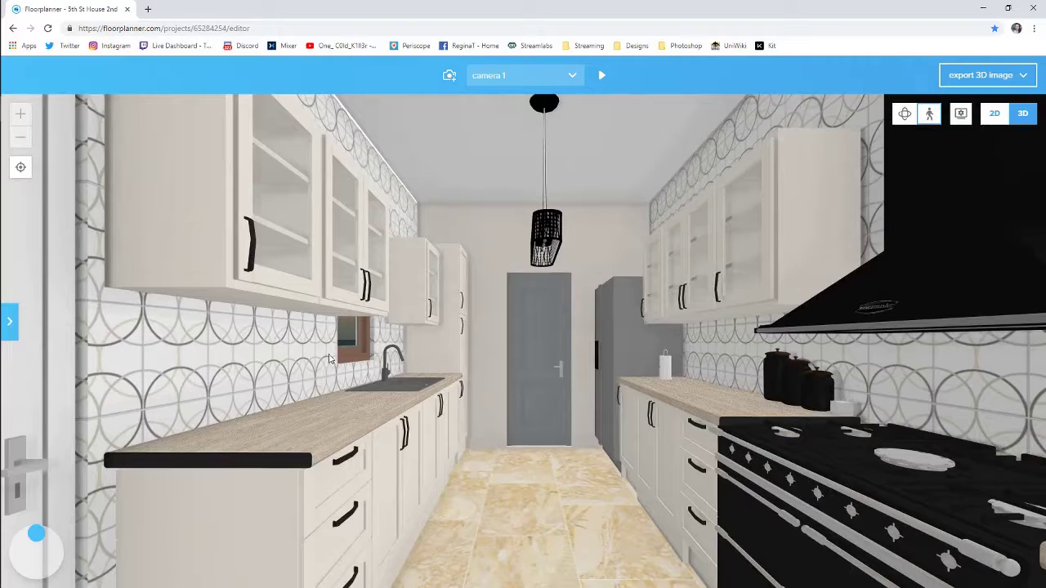
Survey the sink counter, circle-patterned backsplash and opposite cabinet run from the kitchen's dining room end
drag(471, 499, 486, 506)
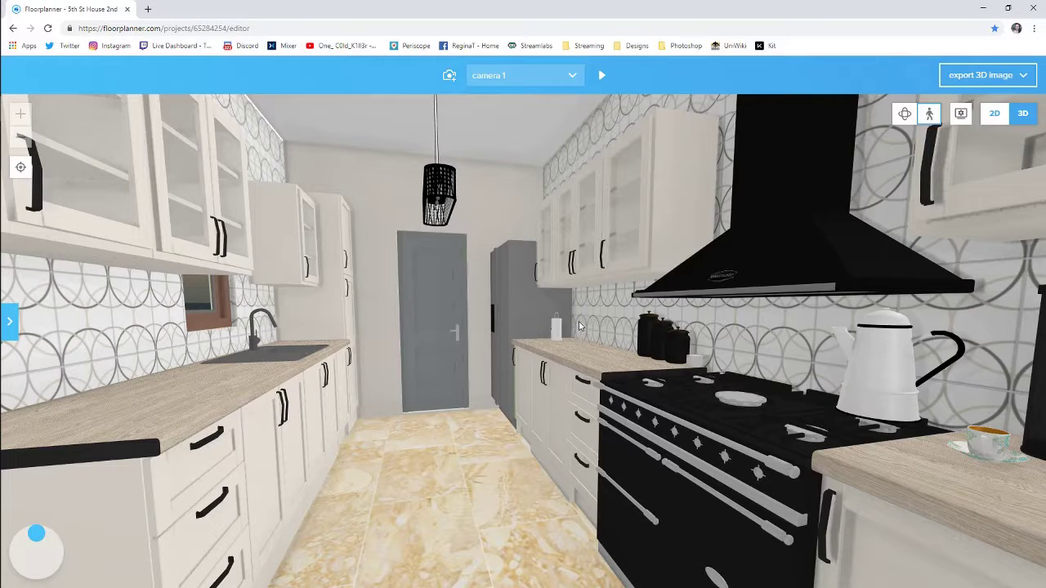
mouse_move(644, 260)
mouse_down()
mouse_move(681, 276)
mouse_move(669, 253)
mouse_move(636, 282)
mouse_move(612, 251)
mouse_move(637, 257)
mouse_up()
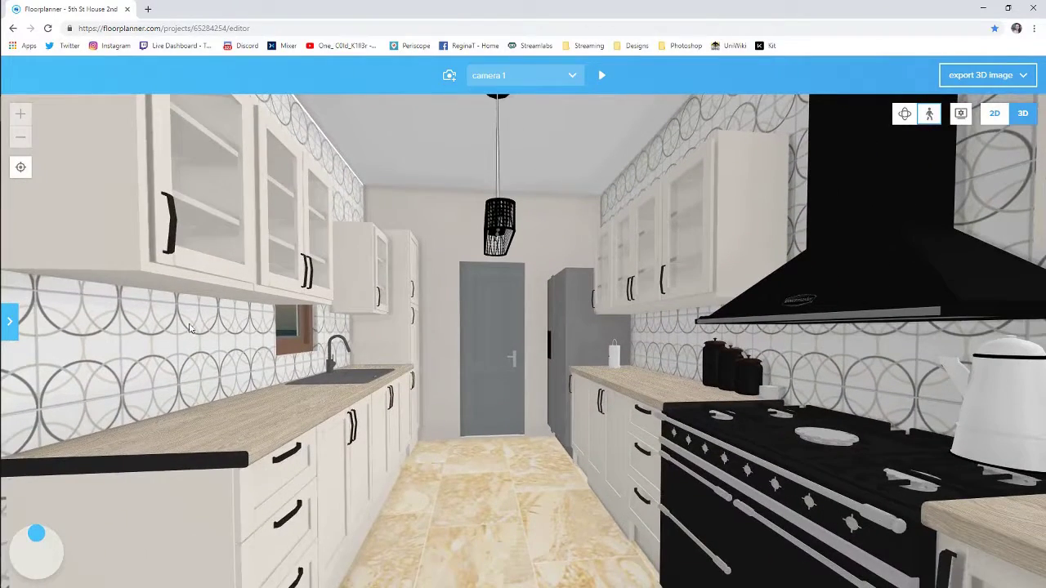
drag(516, 351, 533, 330)
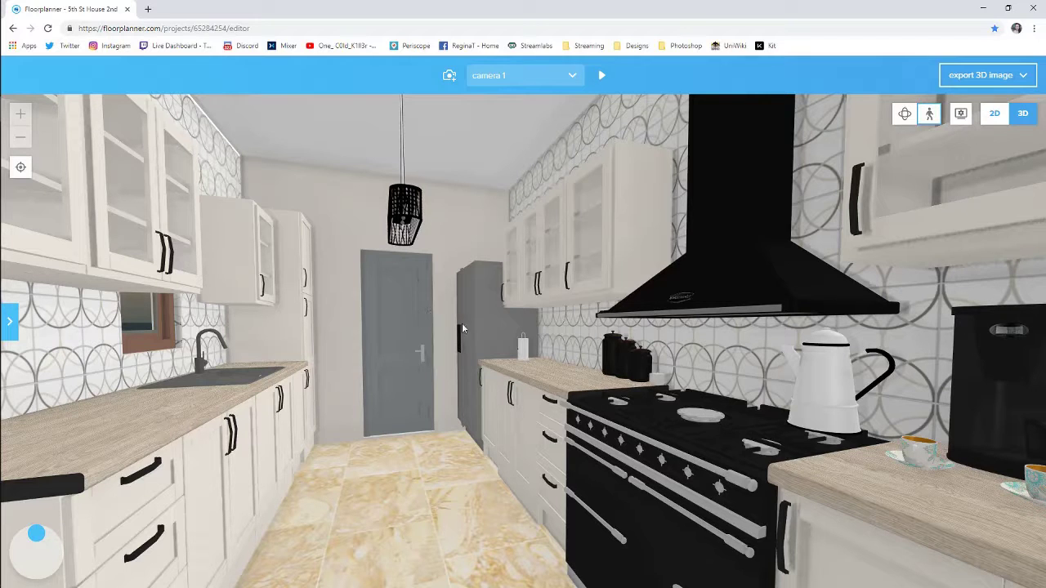
drag(478, 307, 404, 308)
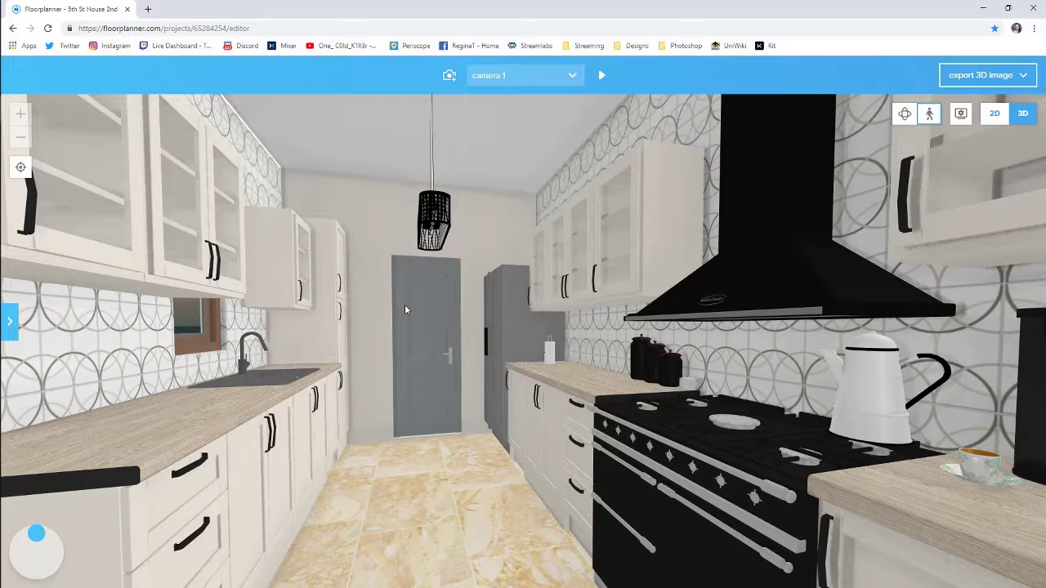
Inspect the black range cooker, its hood, the coffee corner and the kitchen's beige floor tiles
drag(631, 451, 643, 461)
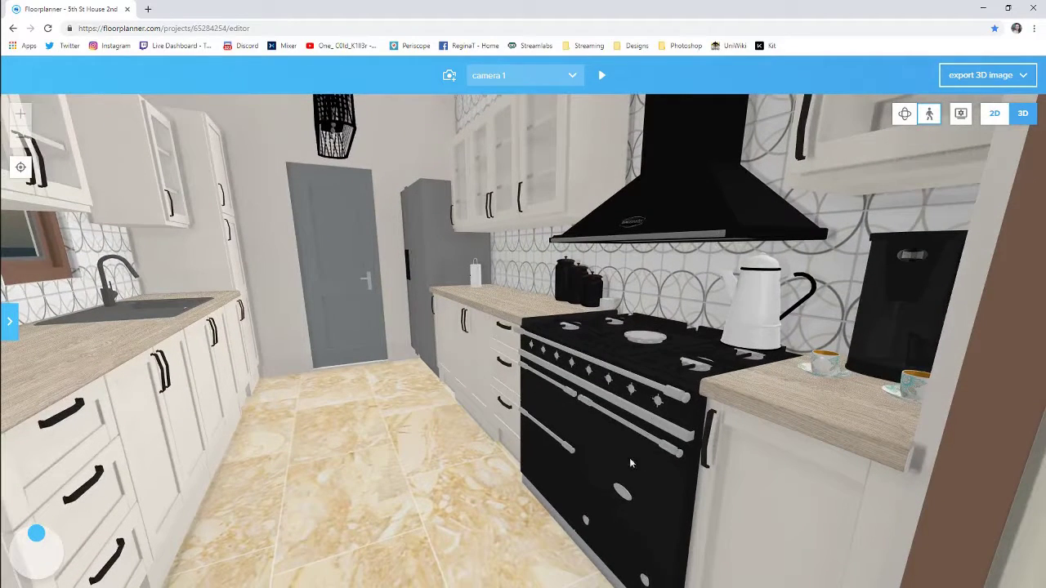
drag(275, 407, 298, 394)
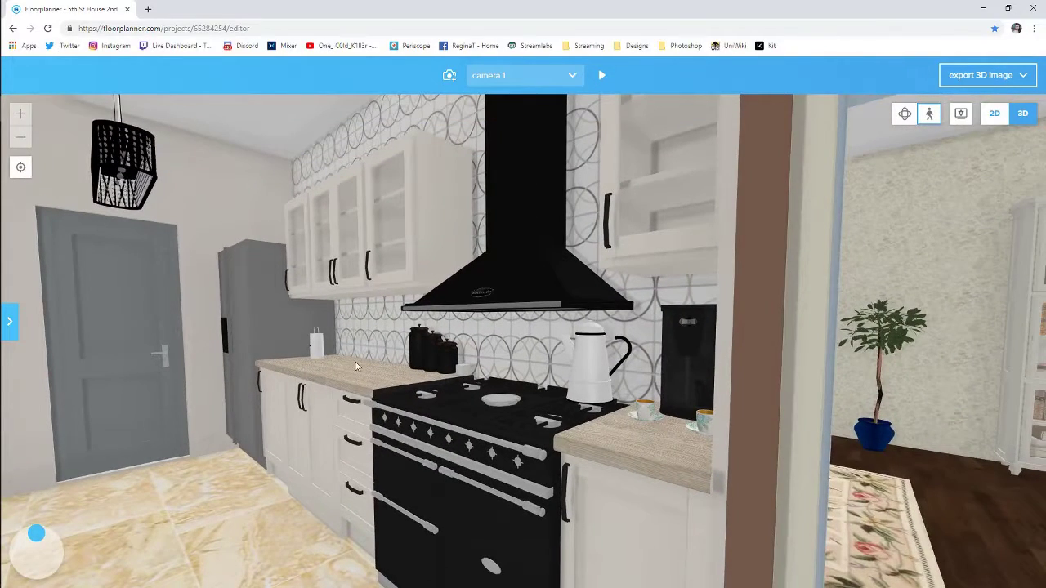
drag(274, 284, 248, 311)
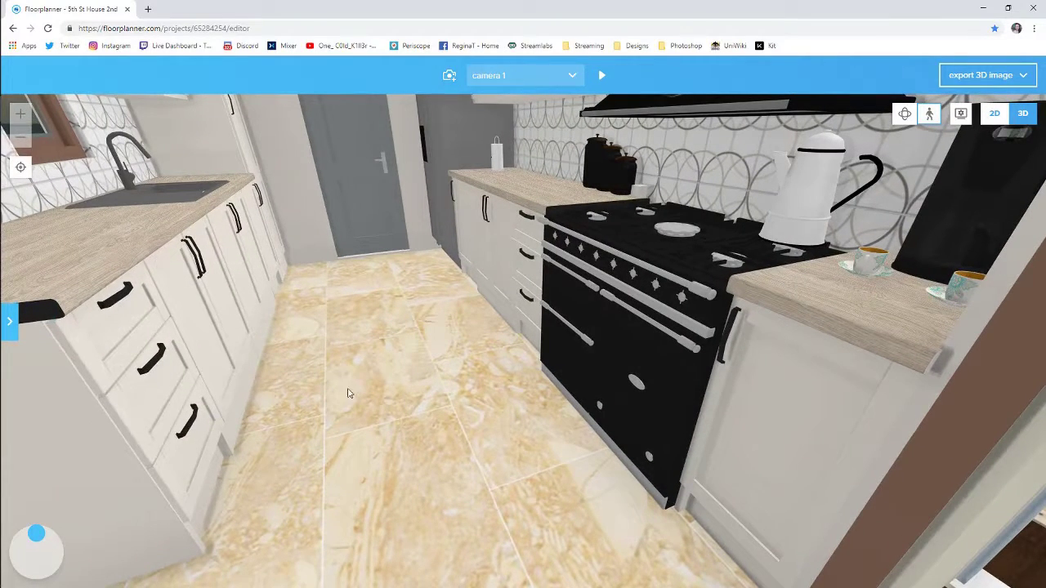
mouse_move(397, 368)
mouse_down()
mouse_move(388, 343)
mouse_move(382, 356)
mouse_up()
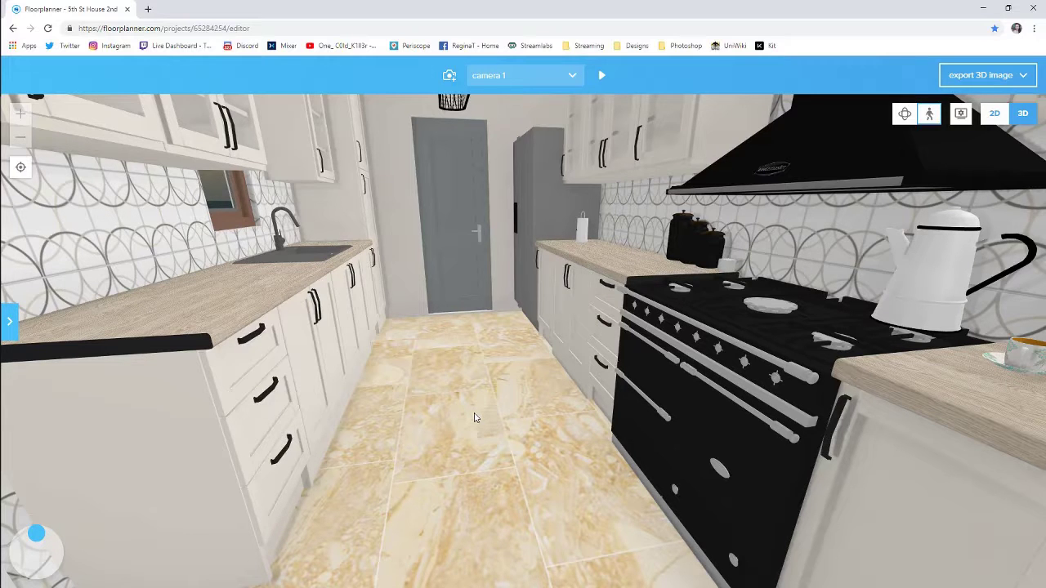
Back out through the dining room doorway and view the whole kitchen from the threshold
key(Down)
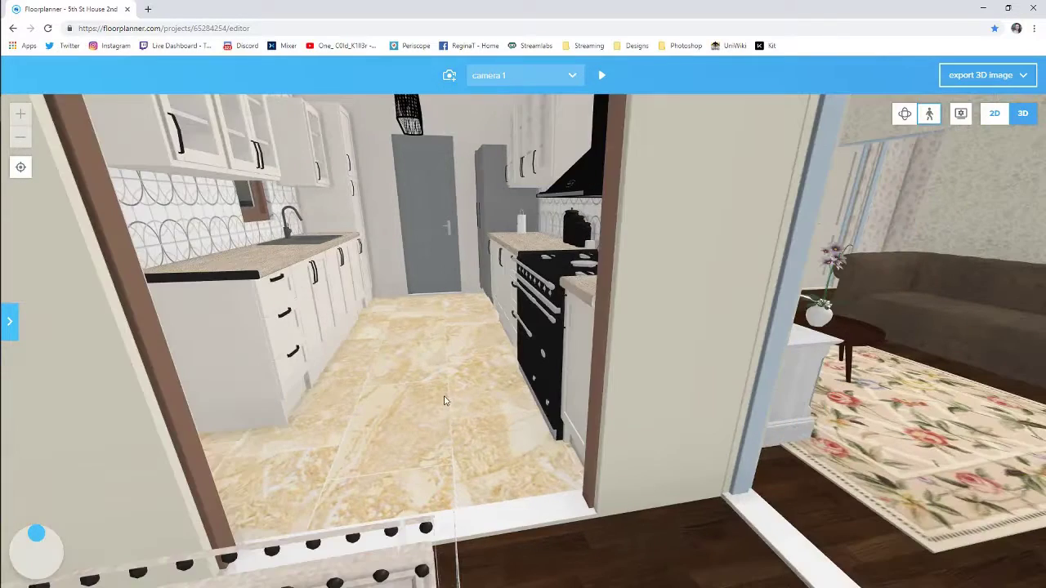
key(Up)
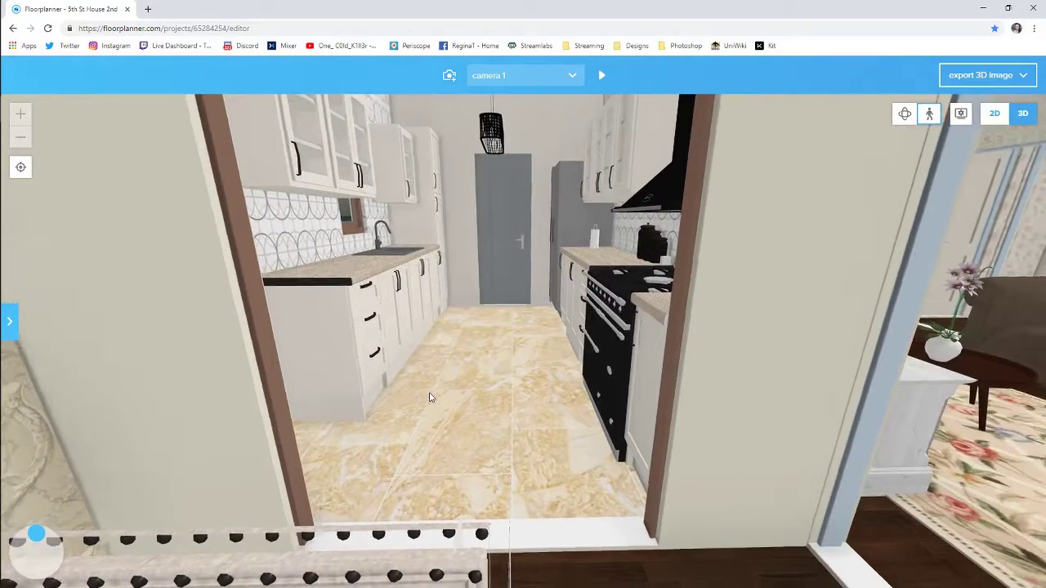
key(Down)
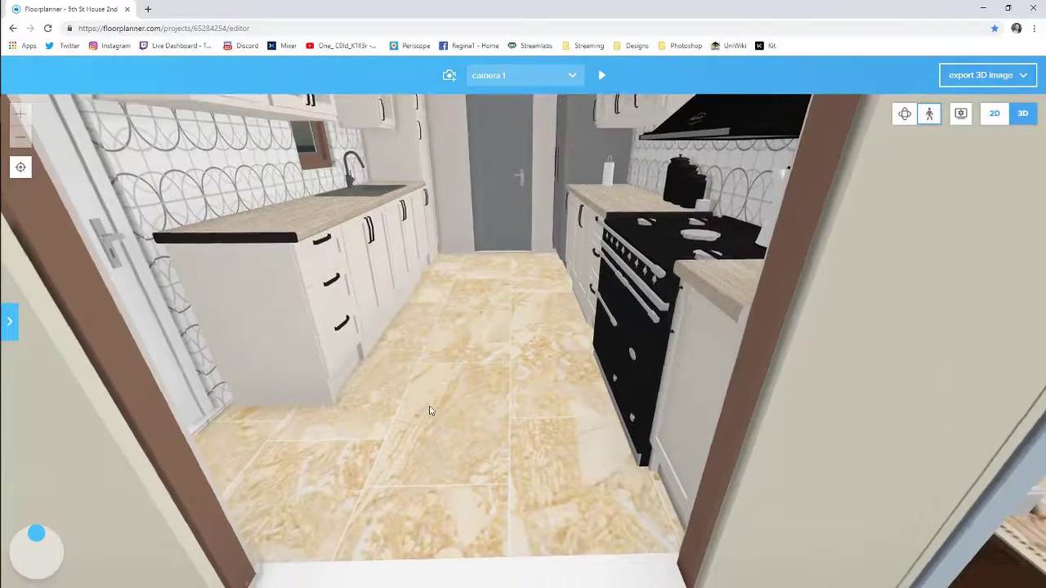
key(Up)
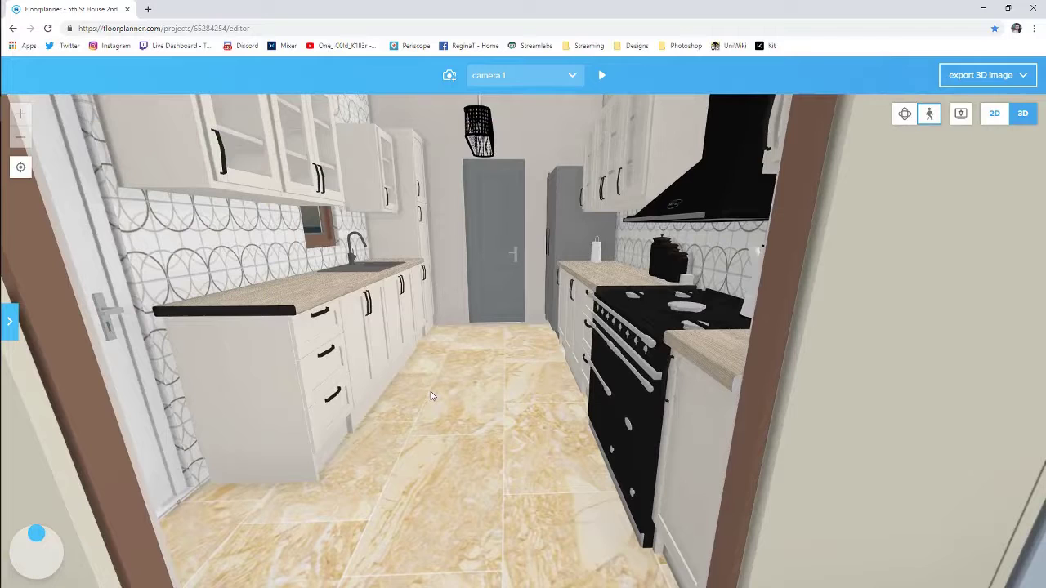
key(Left)
key(Right)
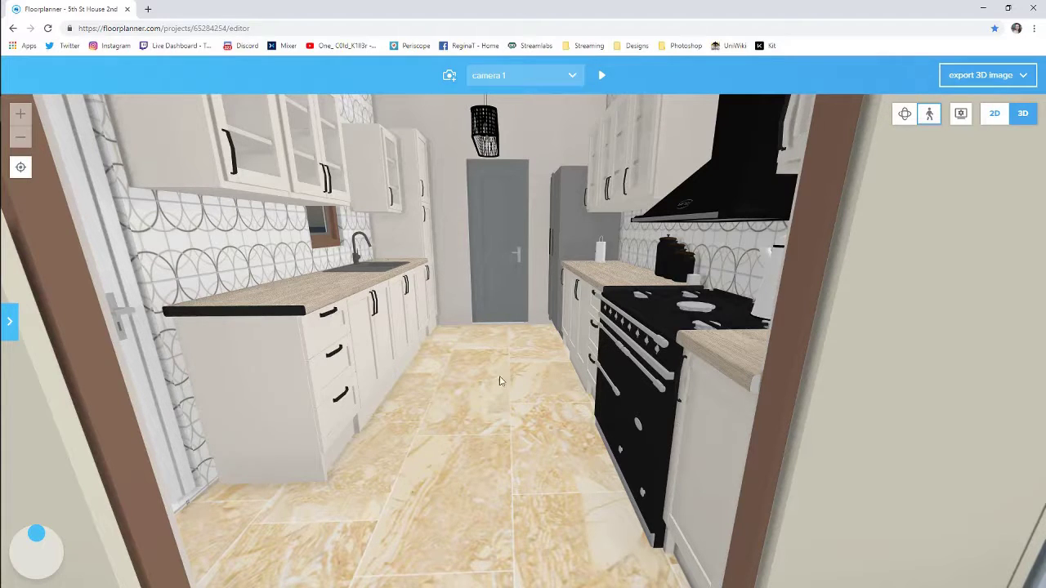
Walk back into the kitchen and inspect the counter with the black canisters beside the refrigerator
mouse_move(500, 376)
mouse_down()
mouse_move(490, 377)
mouse_move(498, 371)
mouse_up()
key(Up)
key(Up)
key(Up)
key(Up)
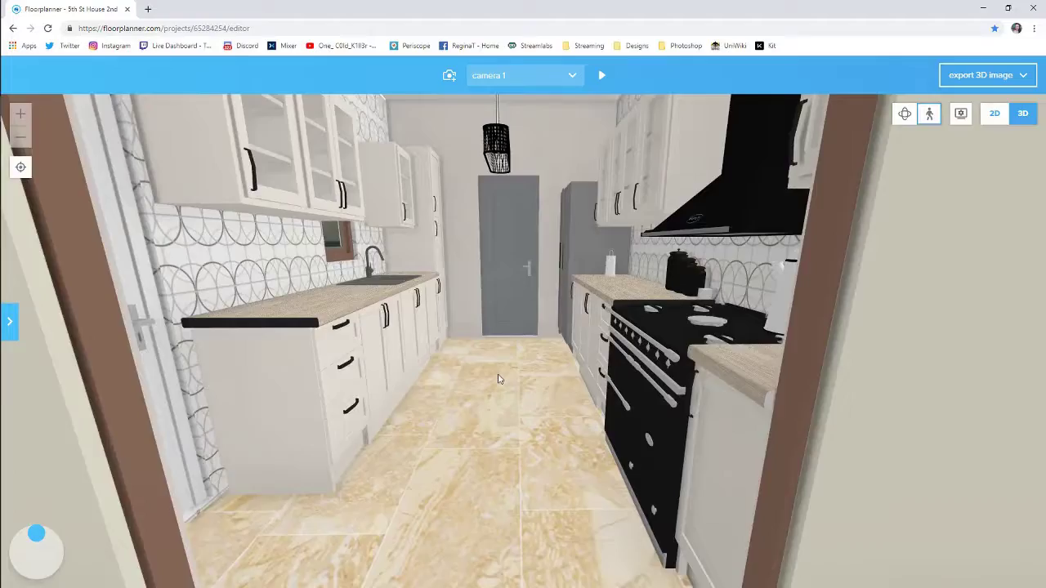
key(Right)
key(Right)
key(Right)
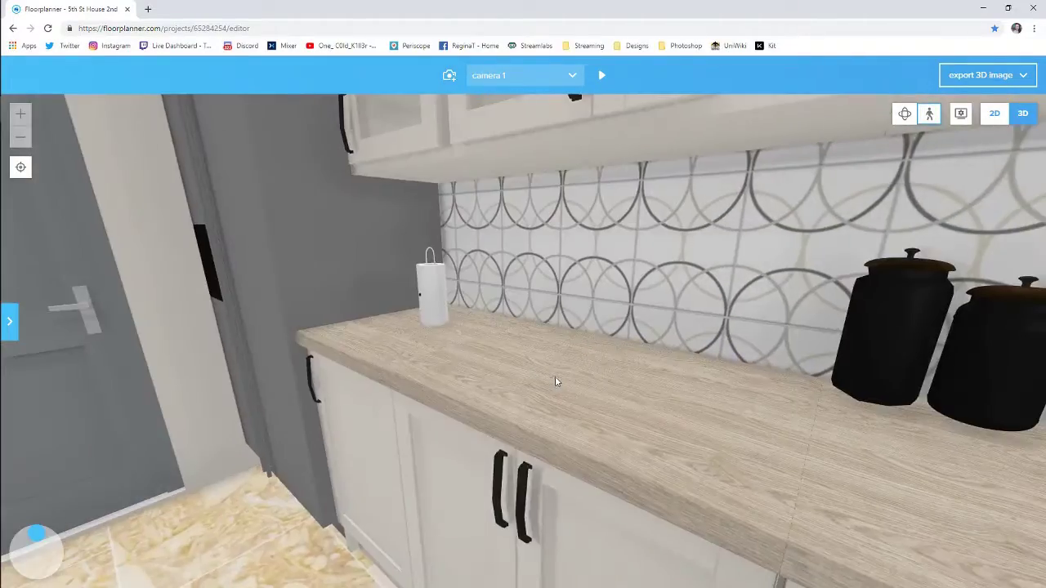
Turn around in the kitchen to view the sink counter, the range and the doorway to the dining room
key(Left)
key(Left)
key(Left)
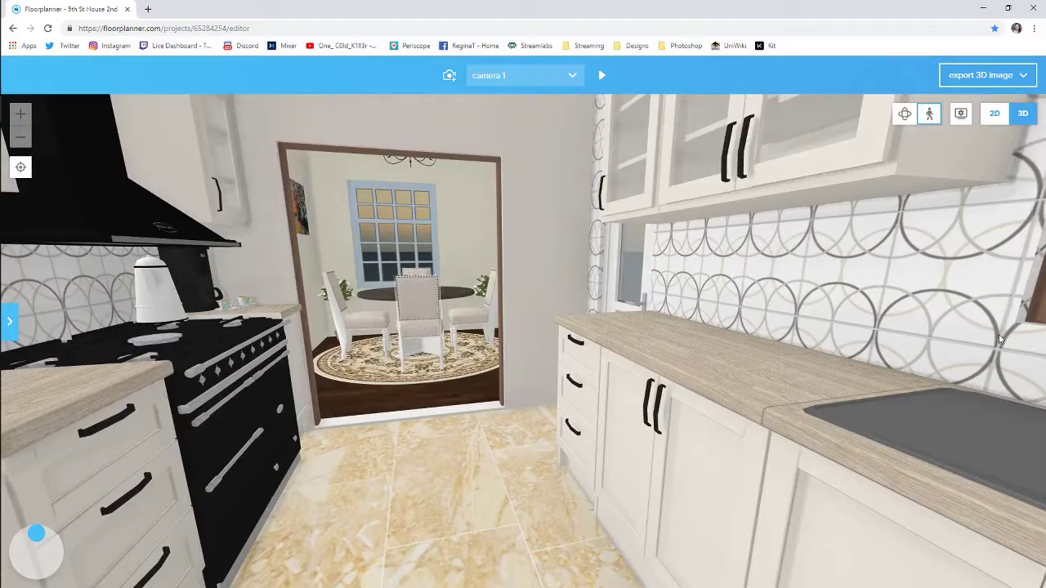
drag(431, 384, 401, 379)
key(Left)
key(Left)
key(Left)
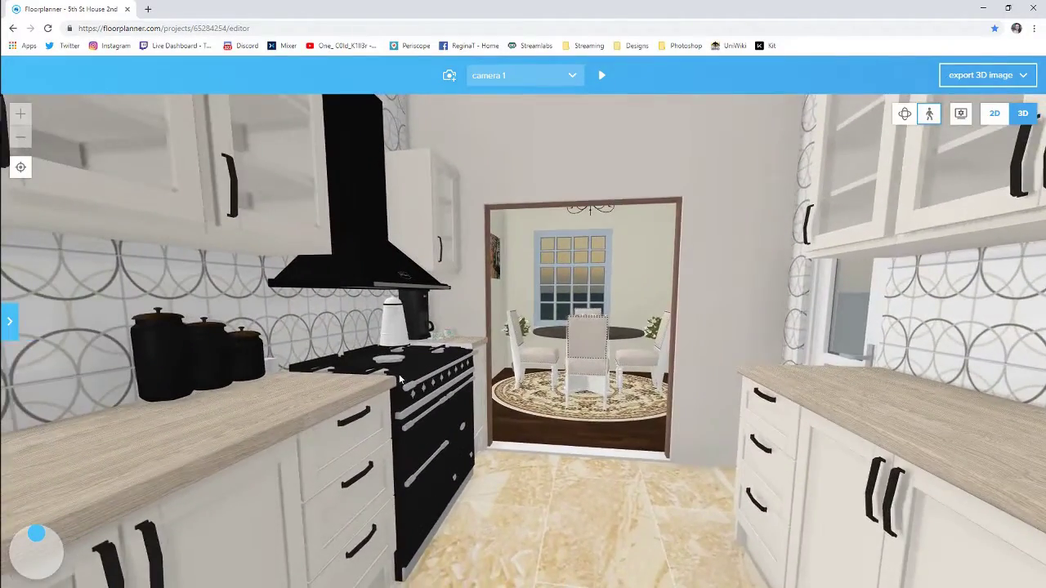
Examine the gray refrigerator and the glass-front wall cabinets up to the range hood, ending facing the dining room
key(Right)
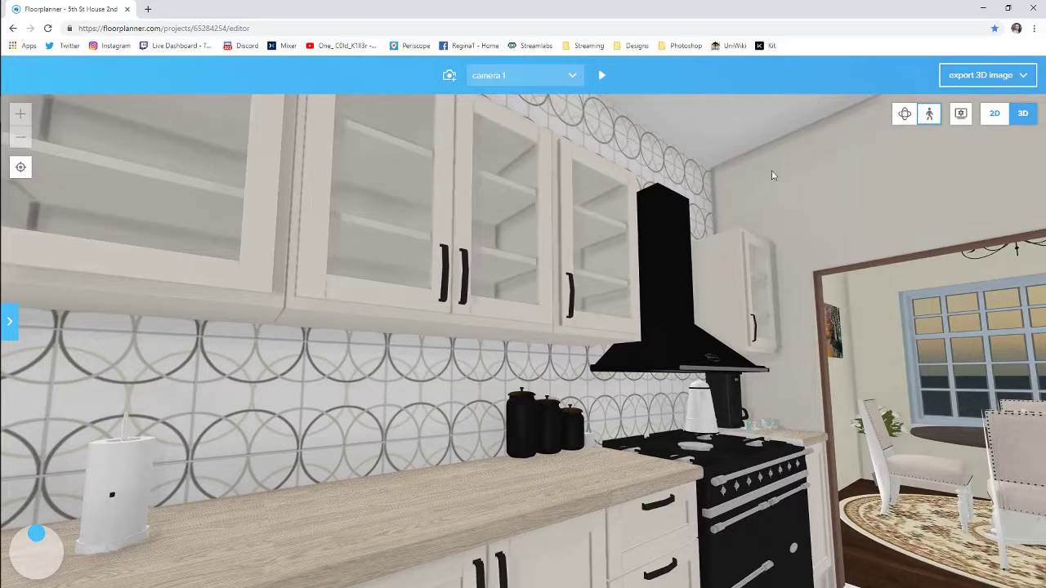
drag(504, 365, 443, 345)
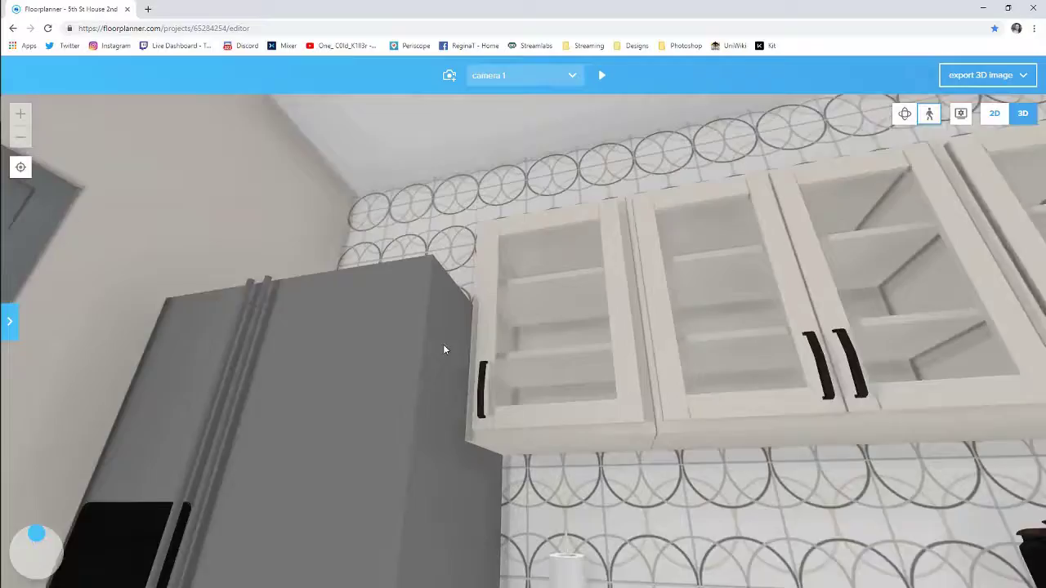
key(Right)
key(Right)
key(Right)
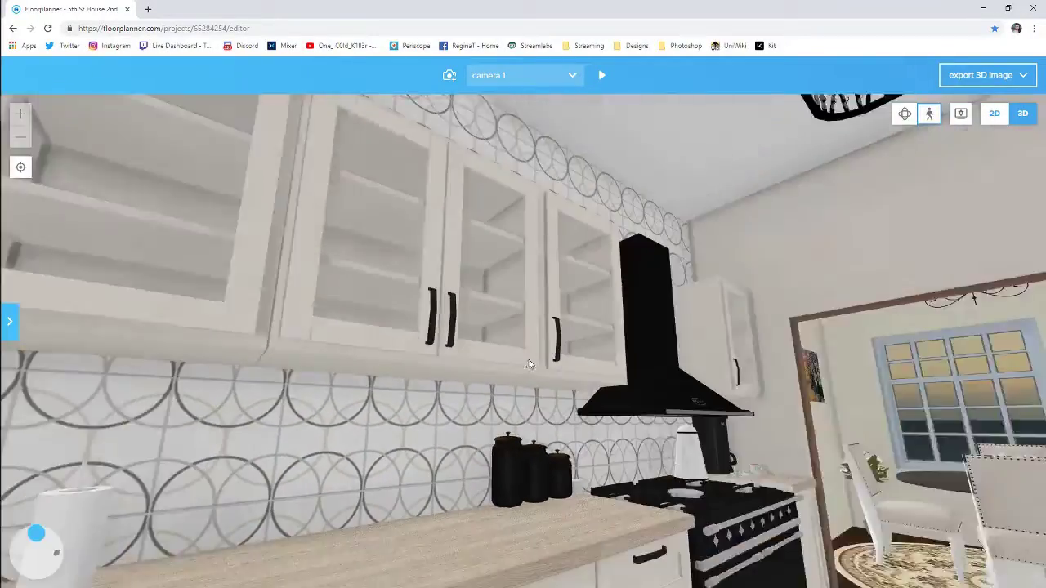
key(Right)
key(Right)
key(Right)
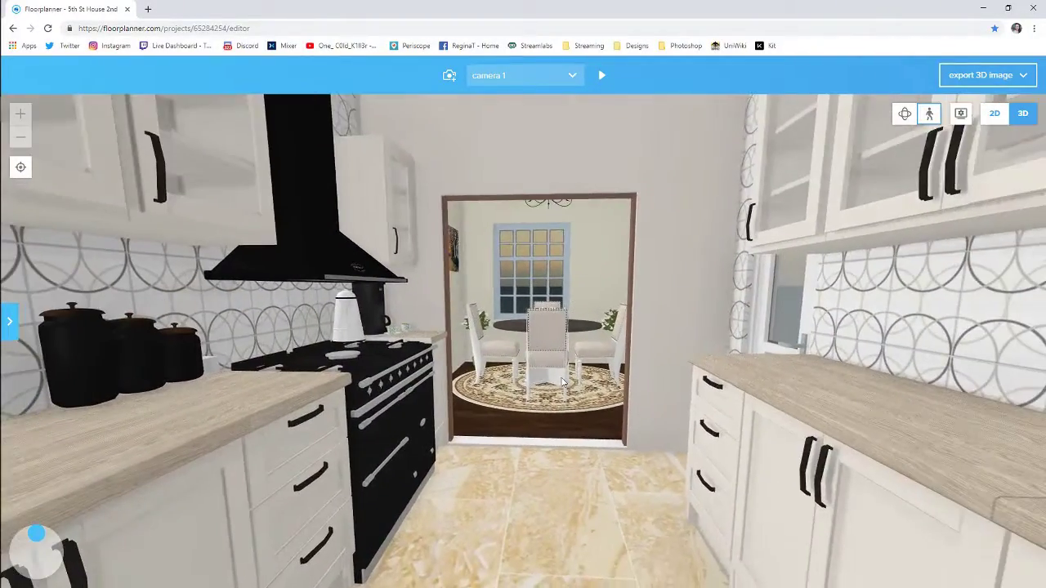
Back up to the refrigerator end and view both kitchen counters along their full length
key(Down)
key(Down)
key(Down)
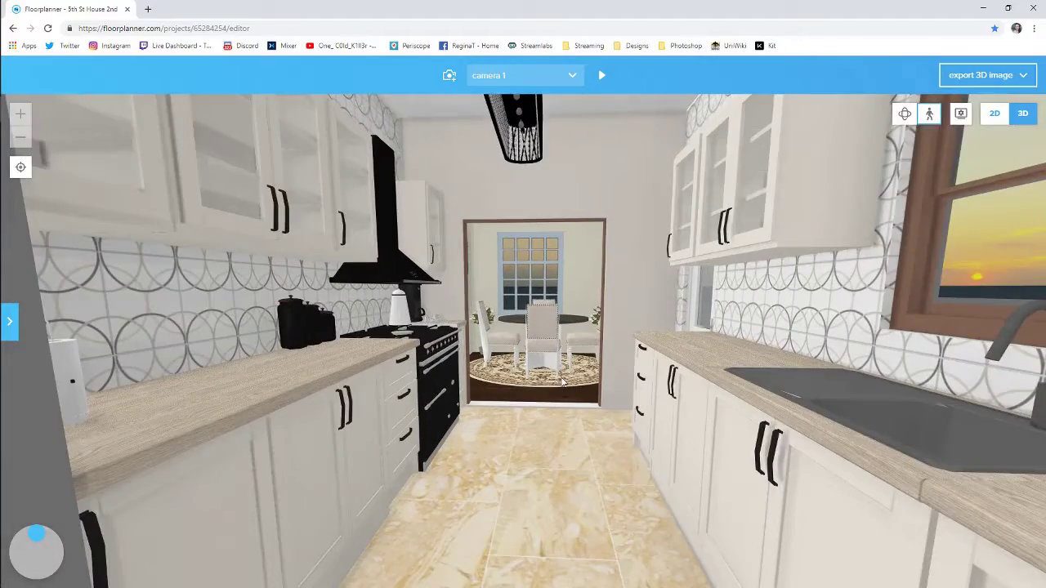
drag(541, 378, 518, 375)
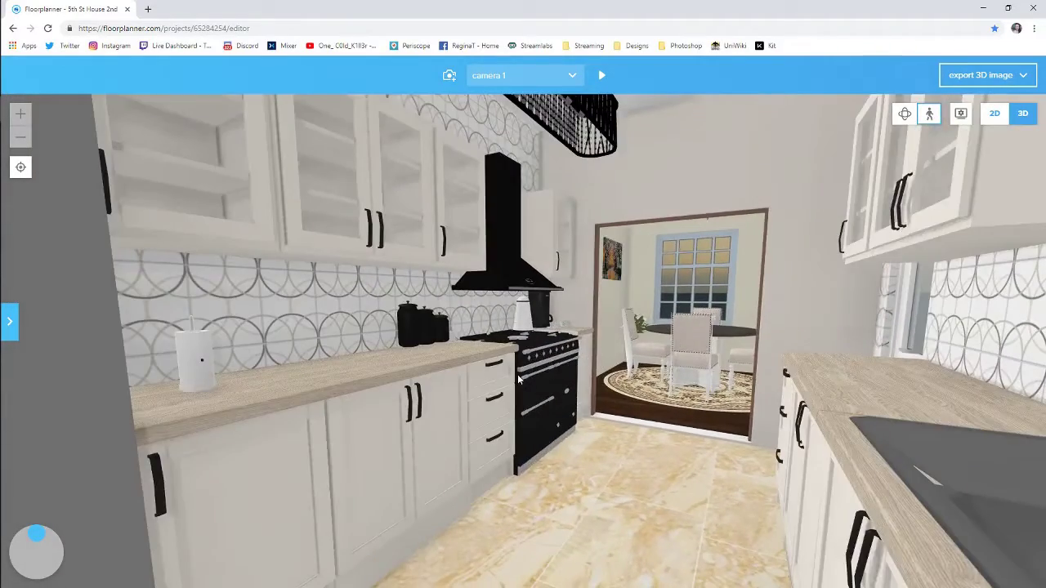
drag(502, 380, 545, 381)
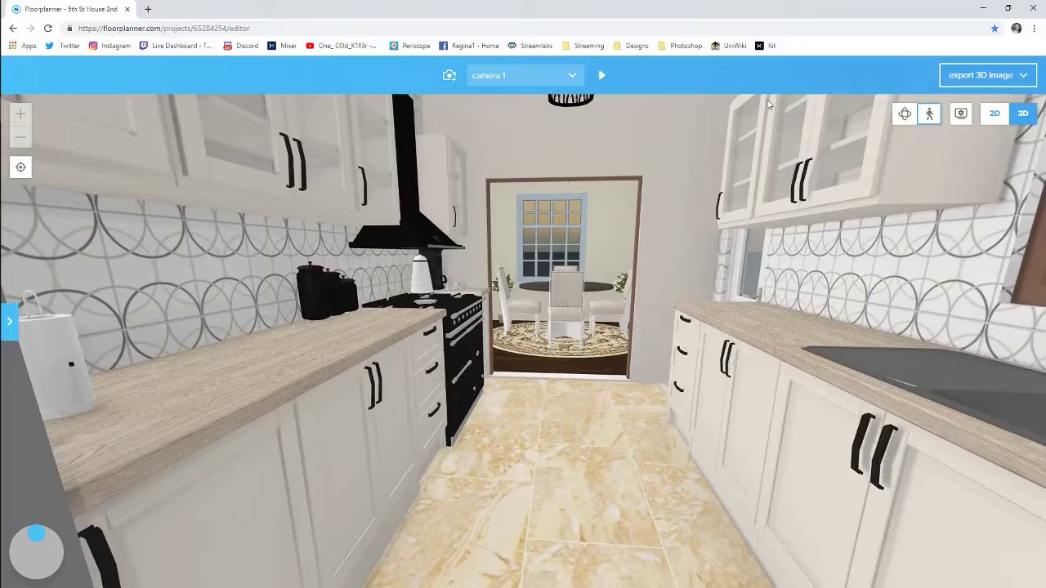
Walk past the range to the dining room doorway and face the round dining table
drag(613, 384, 608, 384)
key(Right)
key(Up)
key(Up)
key(Up)
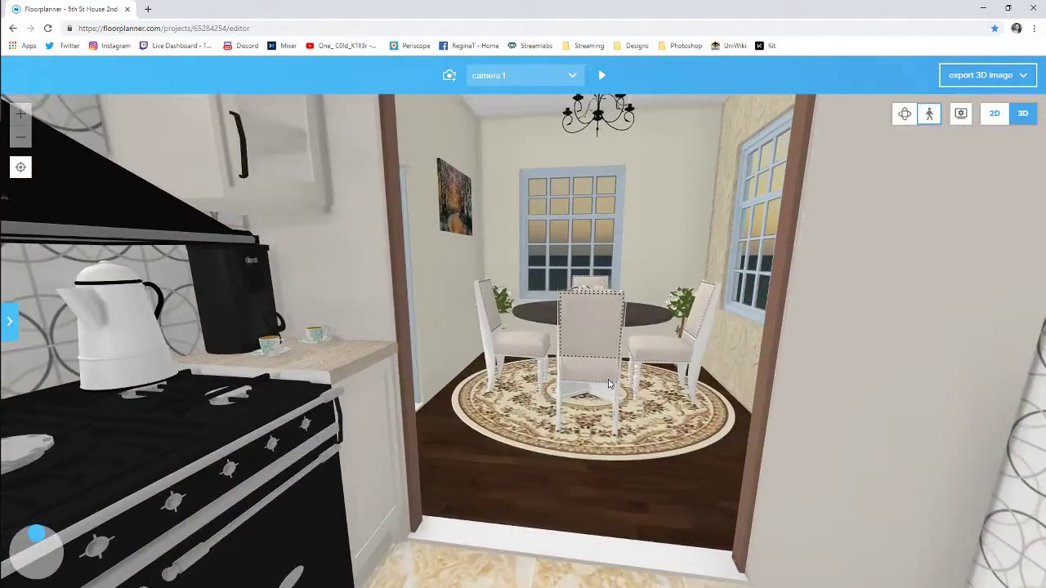
View the dining table, upholstered chairs, round floral rug and windows from the doorway and from close up
scroll(609, 384, up, 5)
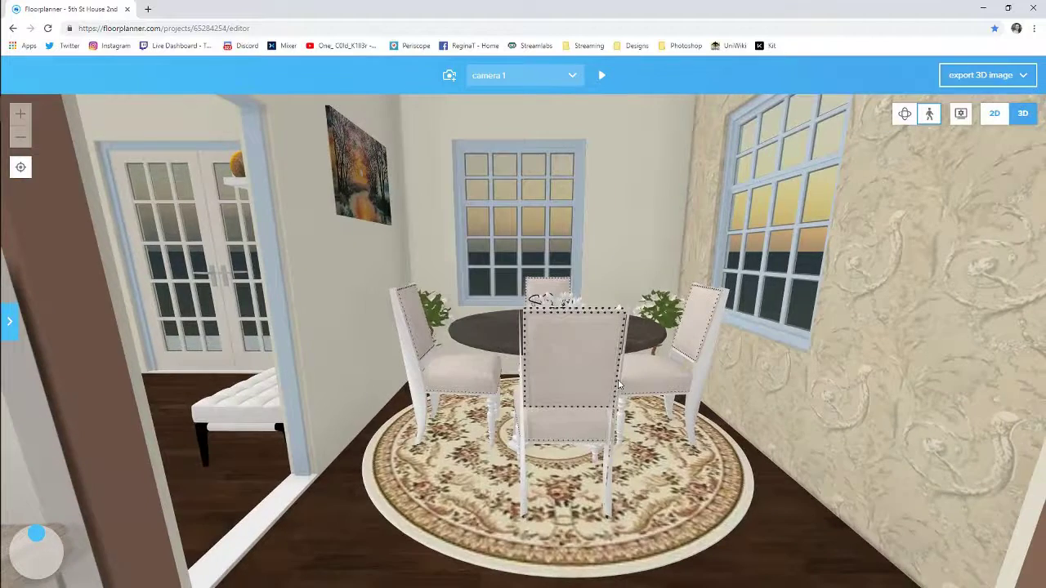
scroll(618, 384, down, 5)
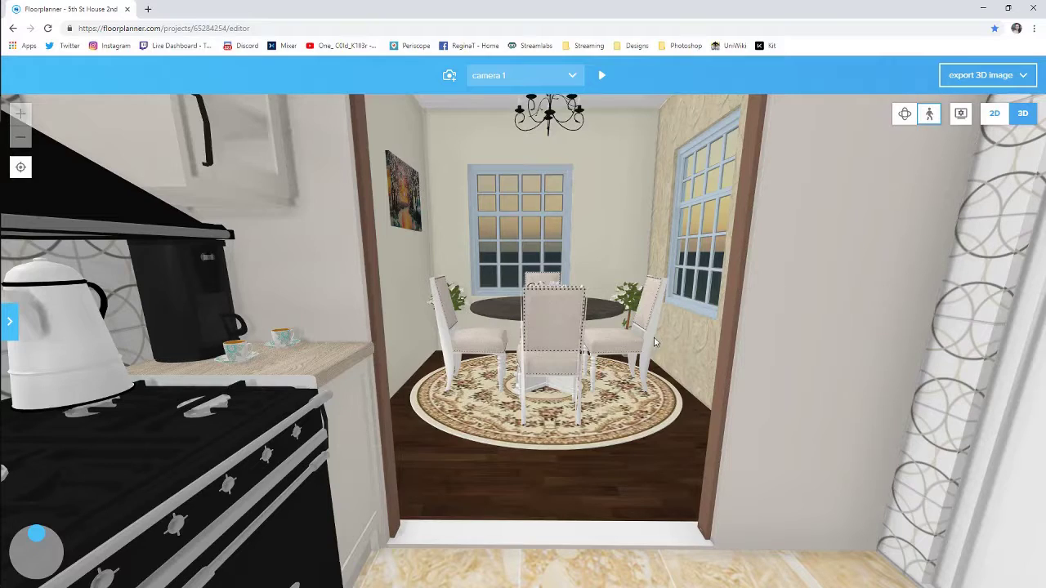
scroll(604, 369, up, 5)
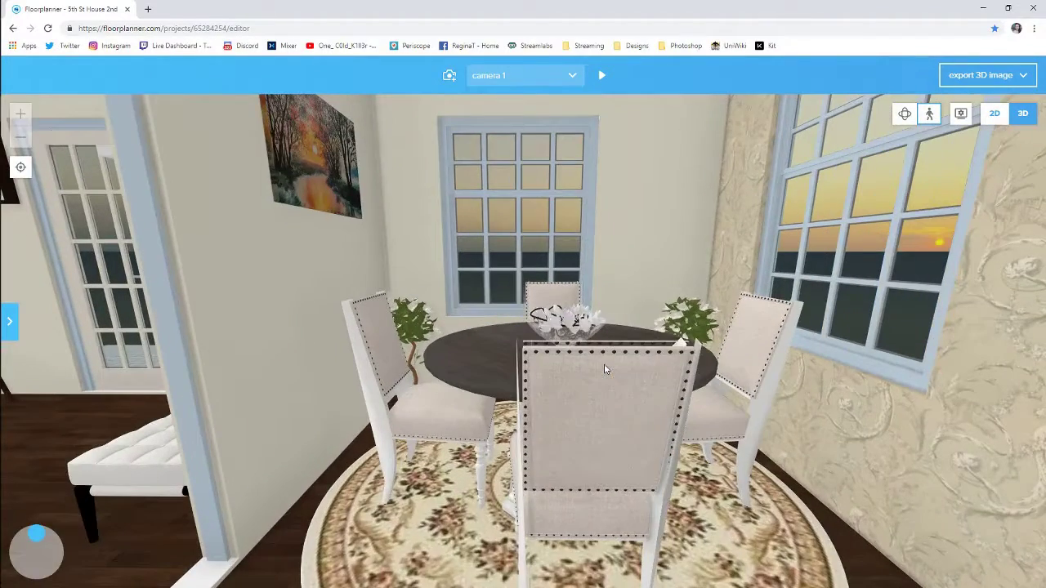
View the round dining table, chairs and embossed accent wall from the doorway and from closer in
mouse_move(604, 369)
mouse_down()
mouse_move(728, 385)
mouse_move(605, 381)
mouse_up()
key(a)
key(d)
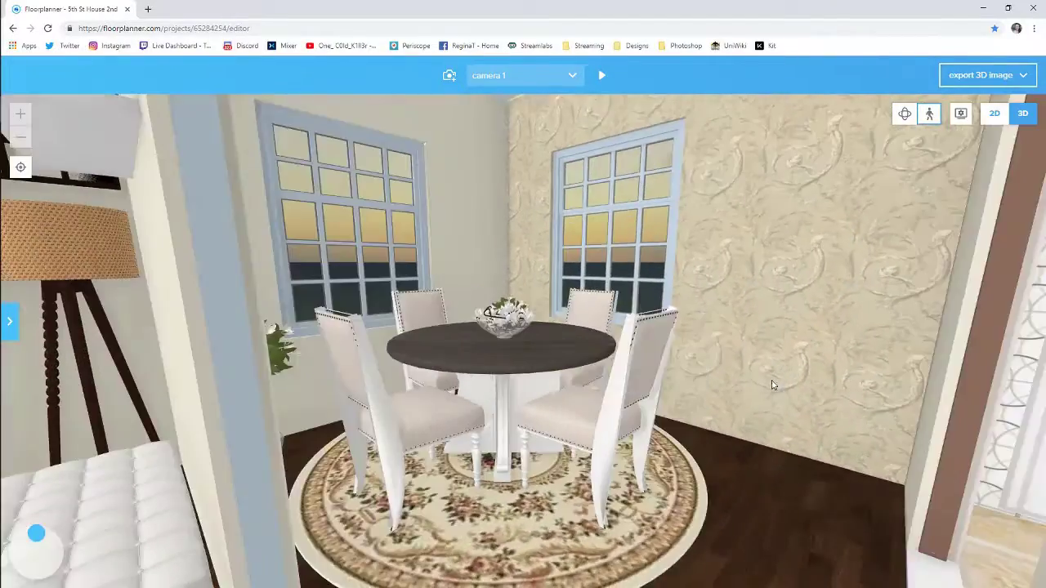
key(w)
key(w)
key(d)
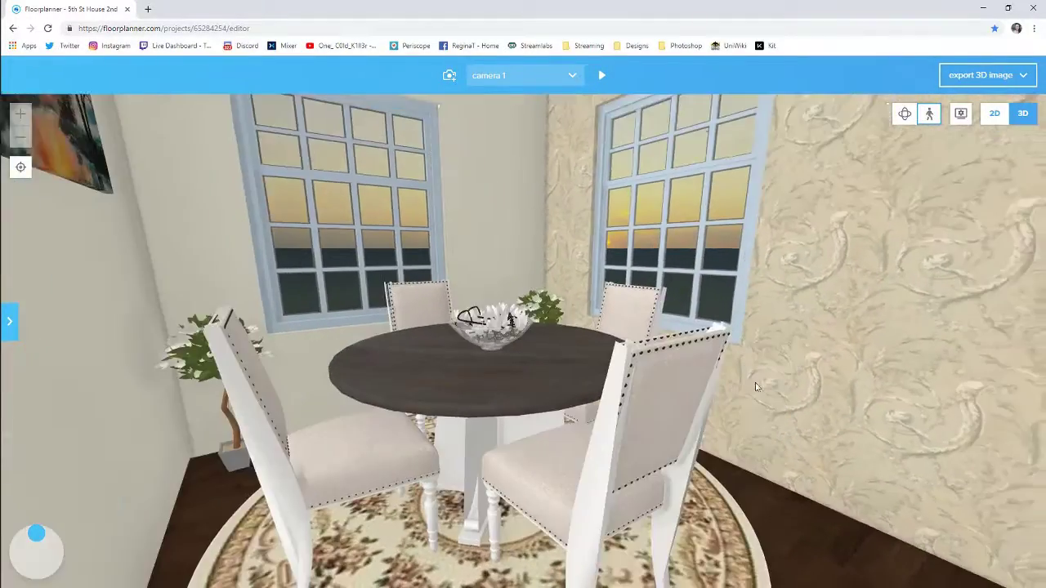
Look up at the dining room's black chandelier and the forest painting, viewing them from several positions
drag(755, 381, 769, 362)
key(a)
key(w)
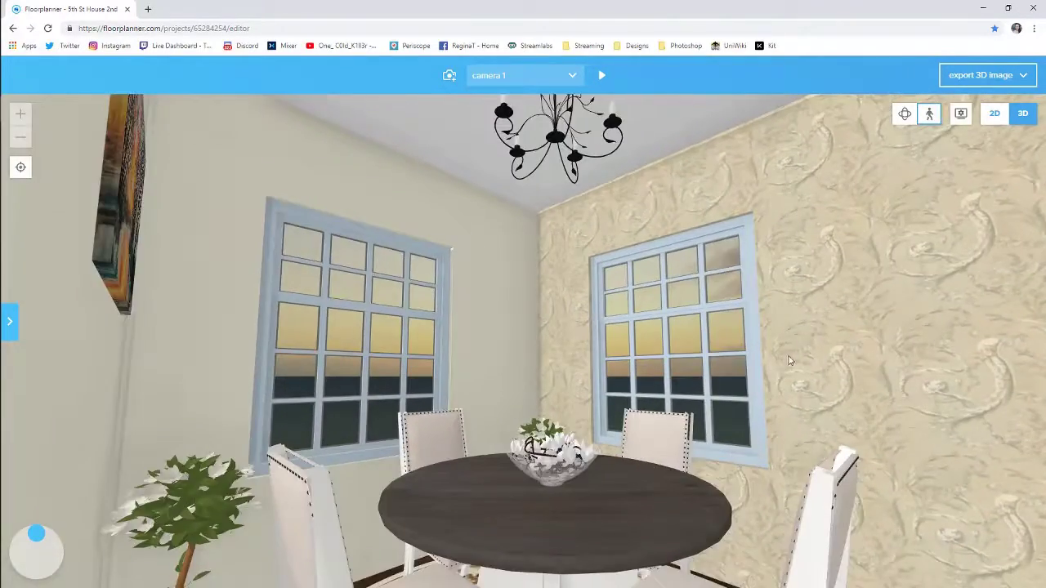
key(Down)
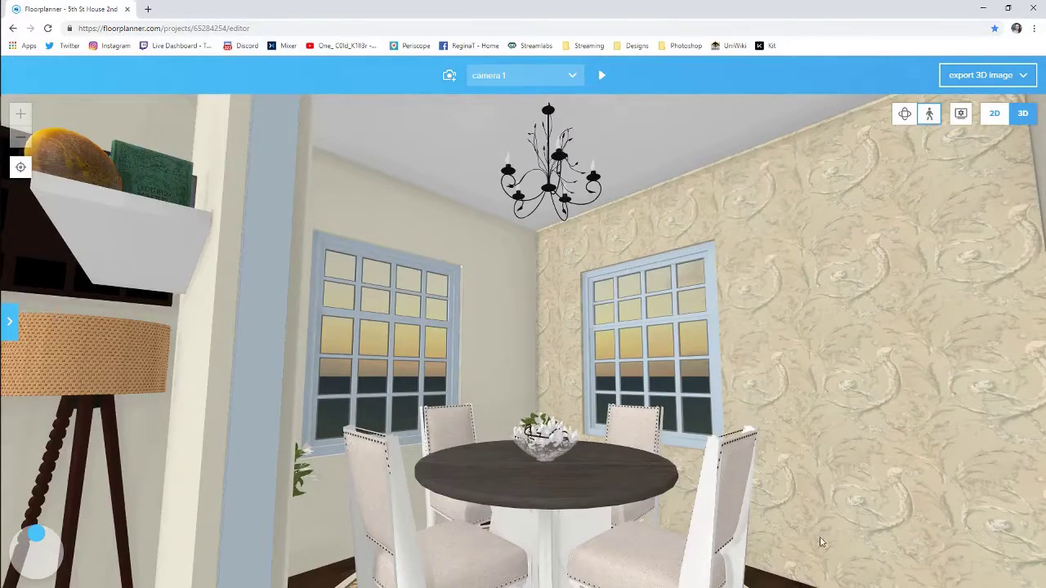
key(d)
drag(667, 458, 628, 453)
key(d)
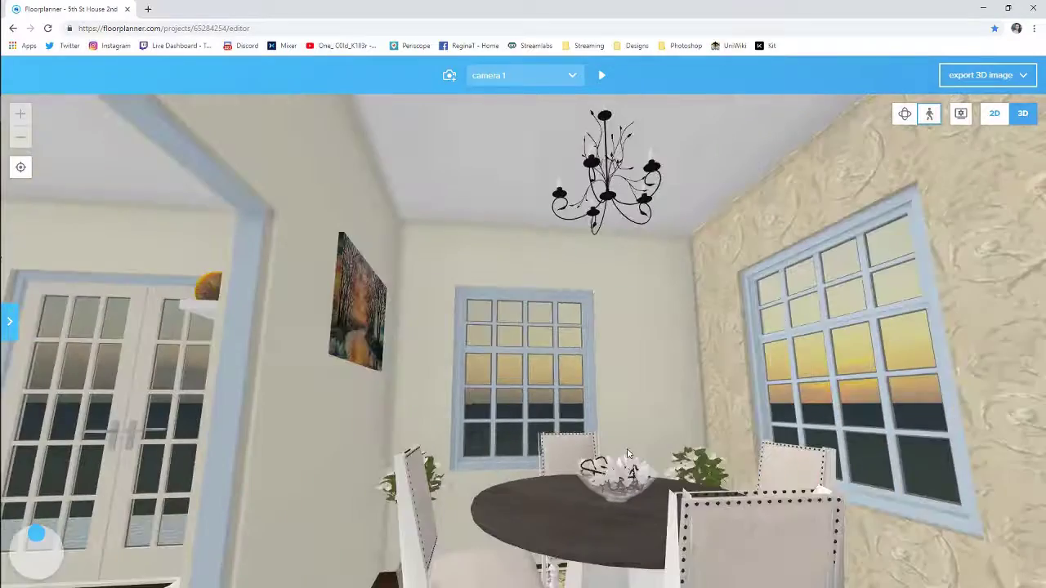
key(Up)
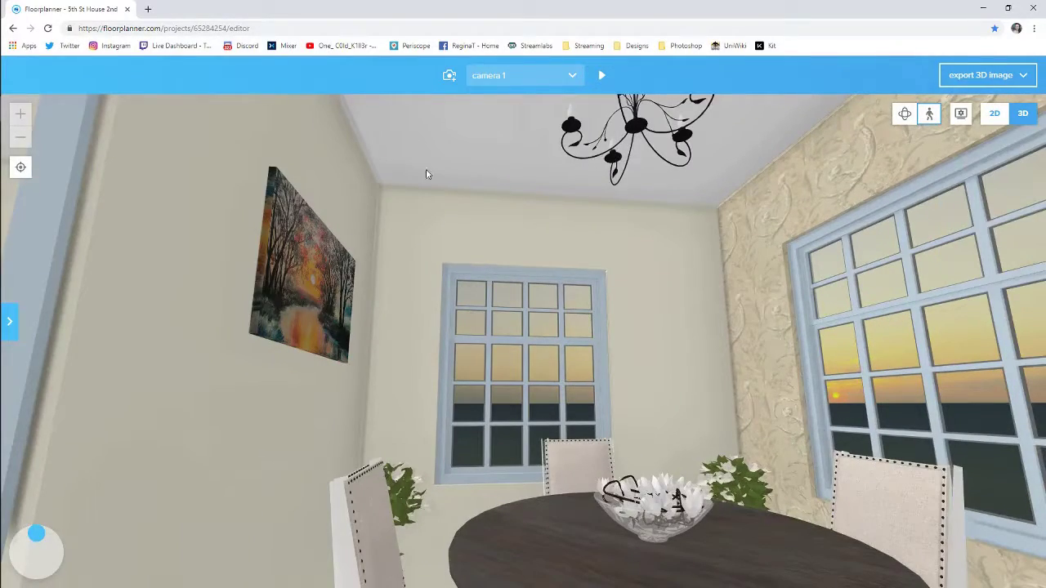
Move from the dining room into the living room and face the glass double doors flanked by floor lamps
drag(675, 328, 568, 348)
key(Down)
key(Up)
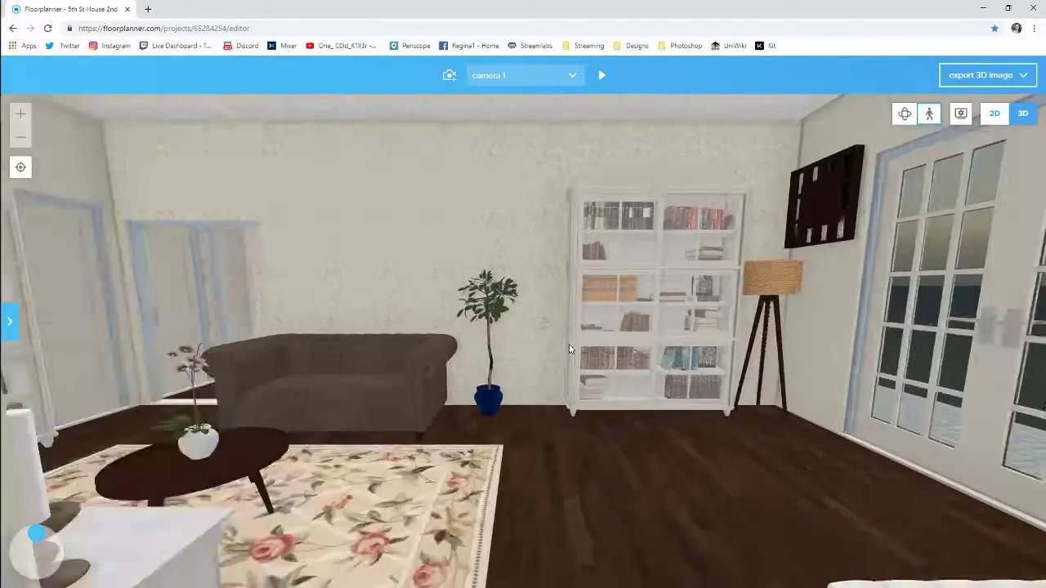
key(Right)
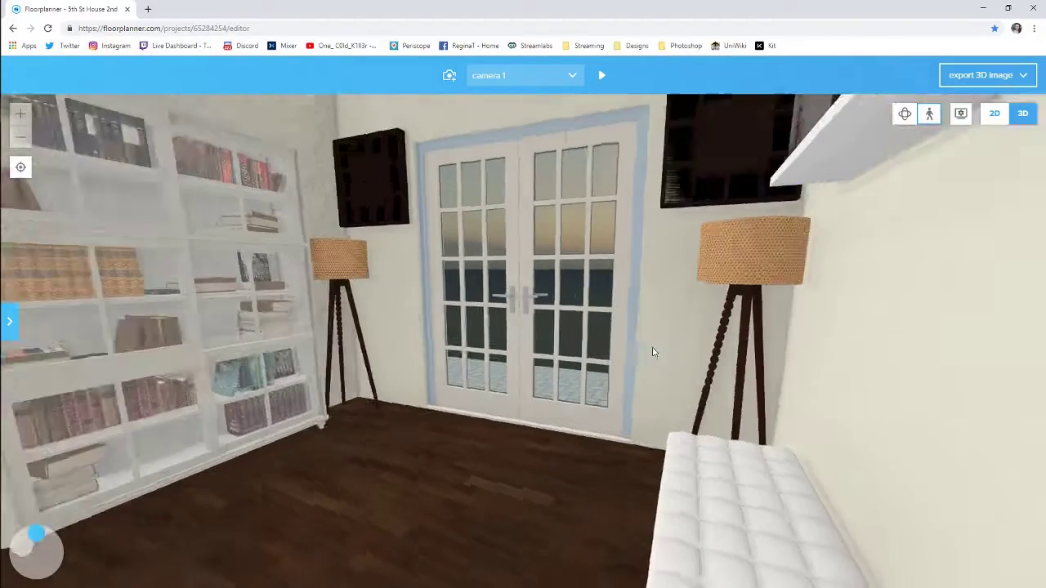
key(Left)
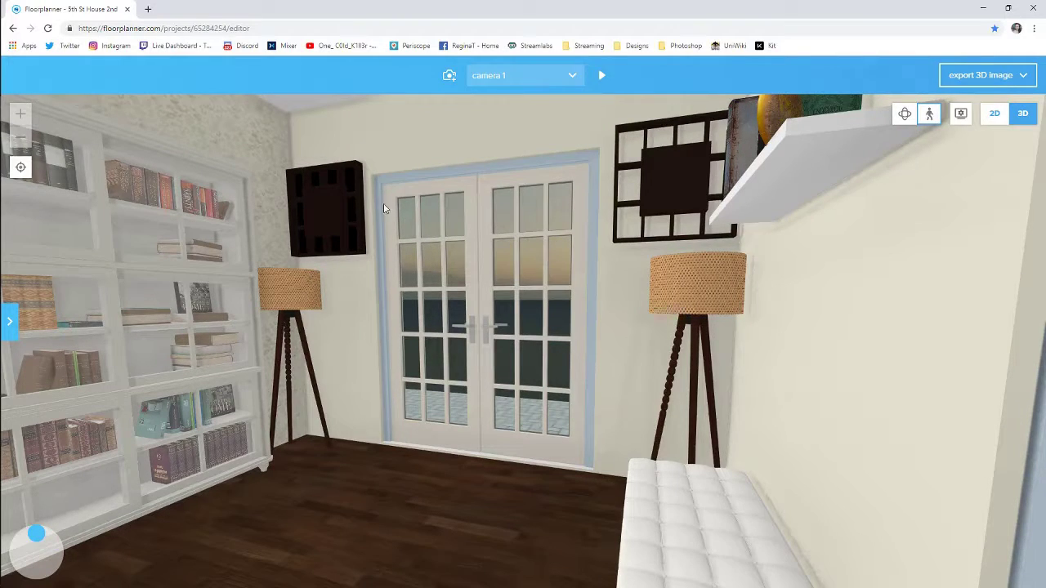
mouse_move(3, 494)
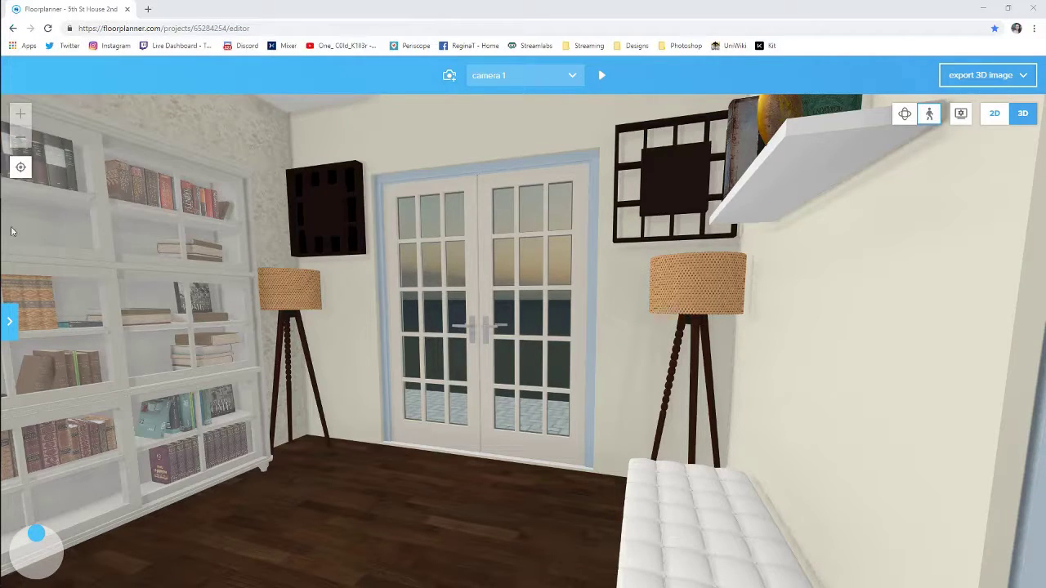
Turn around the living room past the sofa, blue-potted plant and glass-front bookcase, ending with the whole seating area in view
drag(368, 306, 211, 316)
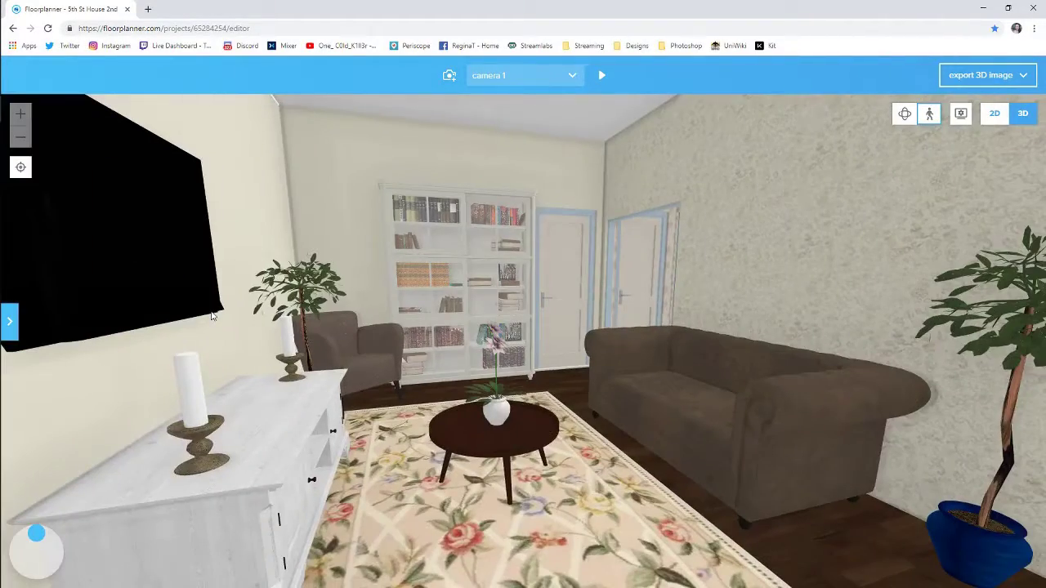
drag(464, 337, 494, 328)
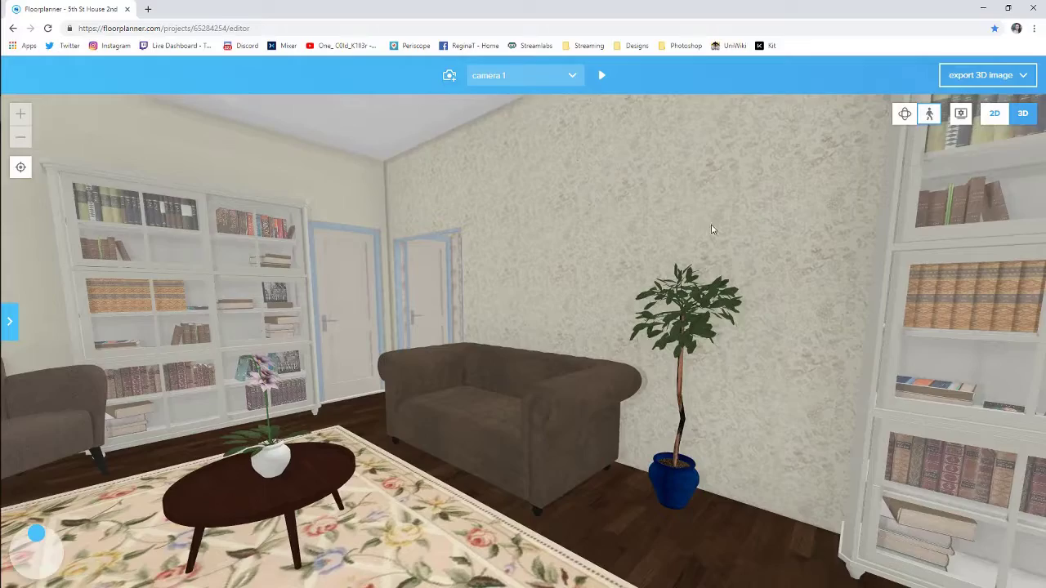
drag(561, 309, 610, 305)
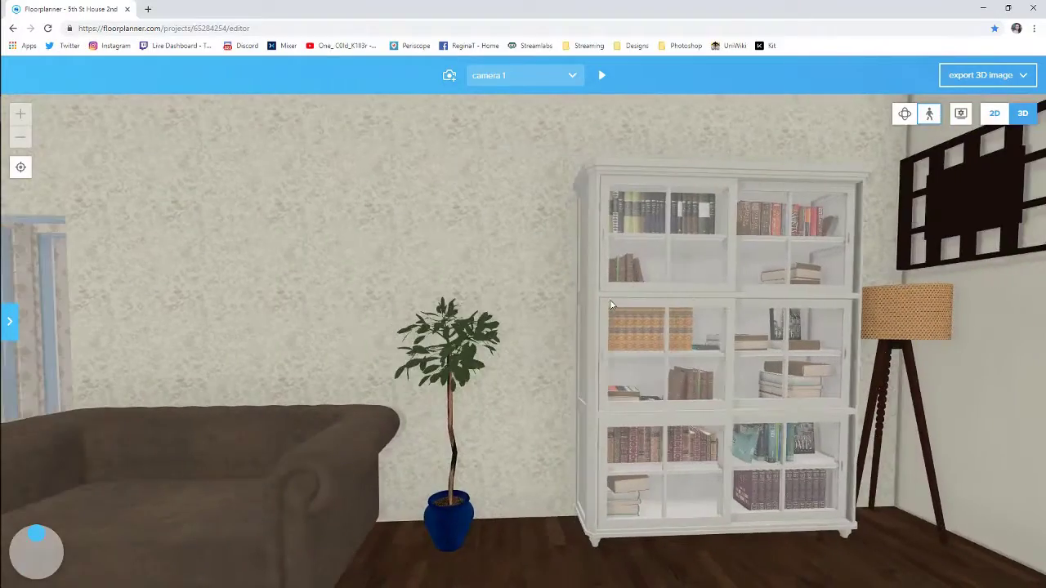
drag(538, 308, 586, 303)
key(Down)
key(Up)
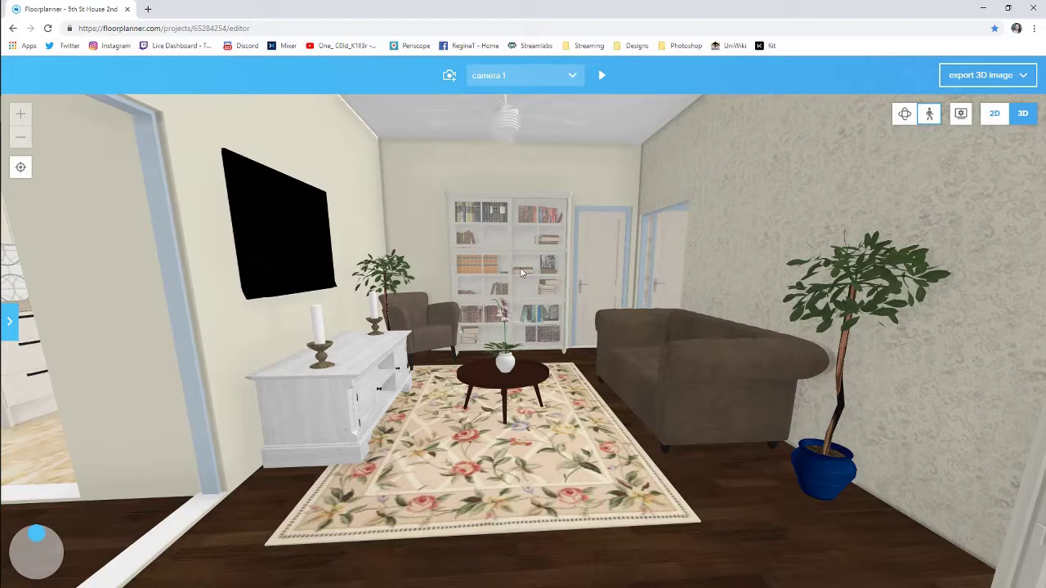
Examine the wall-mounted TV, white media console and candle holders from close up and from the room's open end
key(Right)
key(Left)
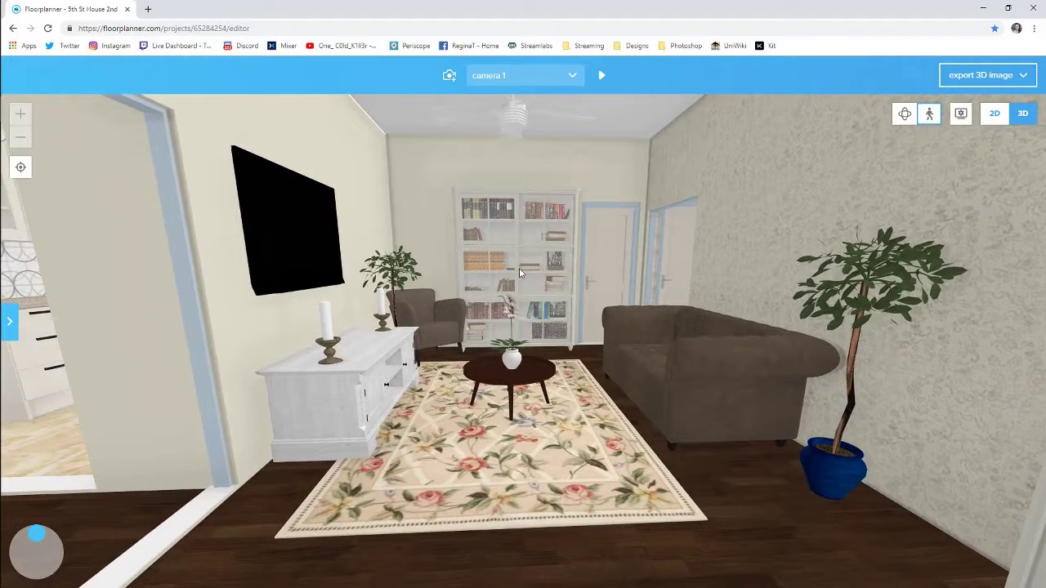
key(Up)
key(Up)
key(Up)
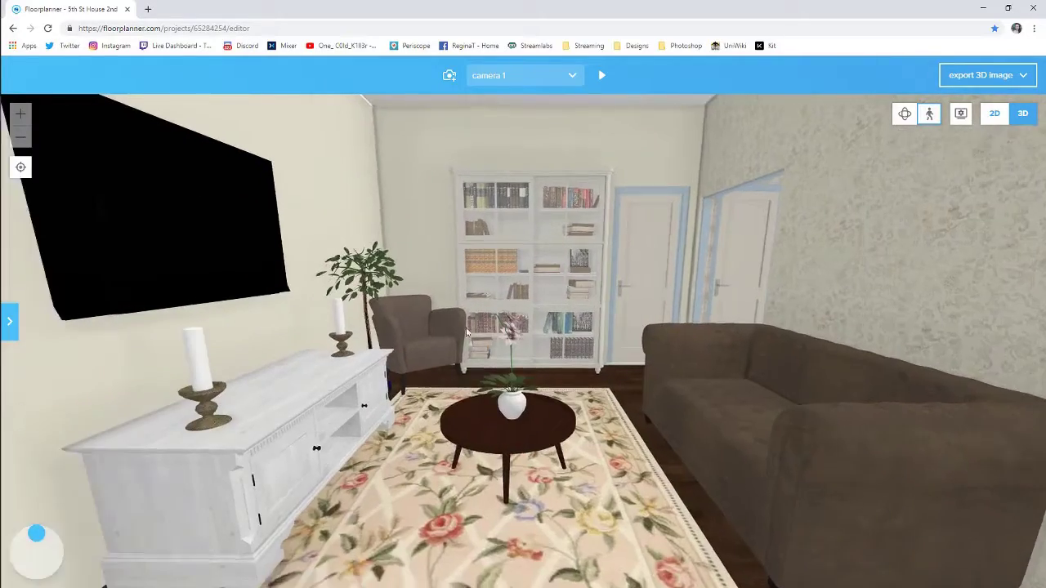
key(Down)
key(Left)
key(Right)
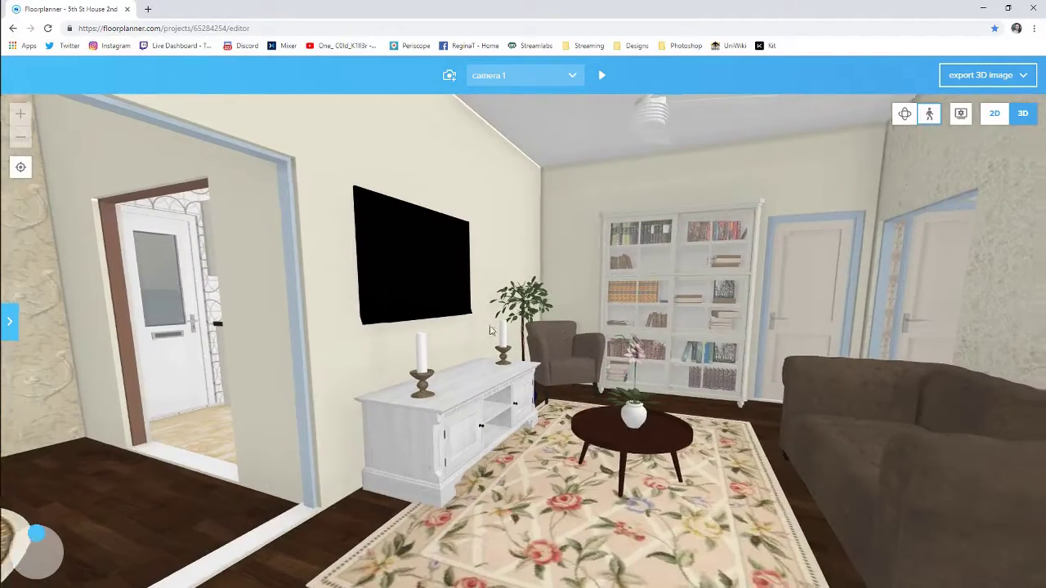
key(Down)
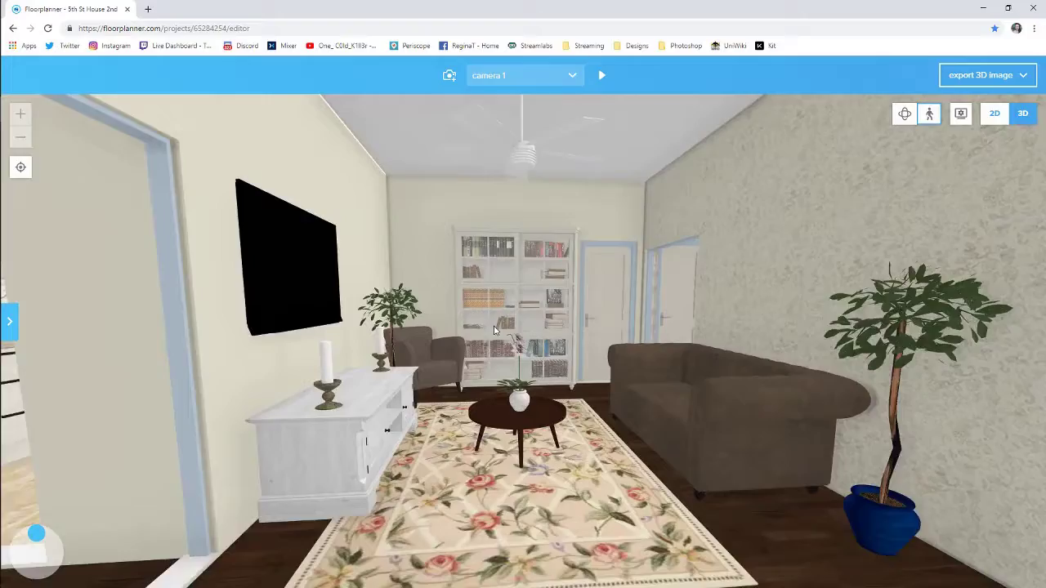
View the brown sofa, coffee table and floral rug, then back up beyond the tufted bench for an overview
key(Up)
drag(502, 333, 569, 337)
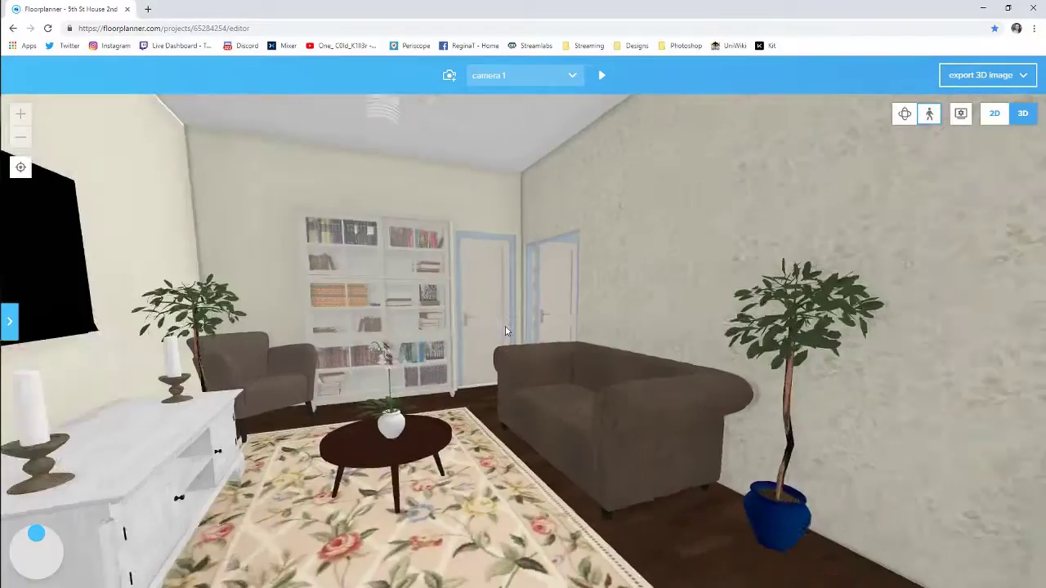
key(Up)
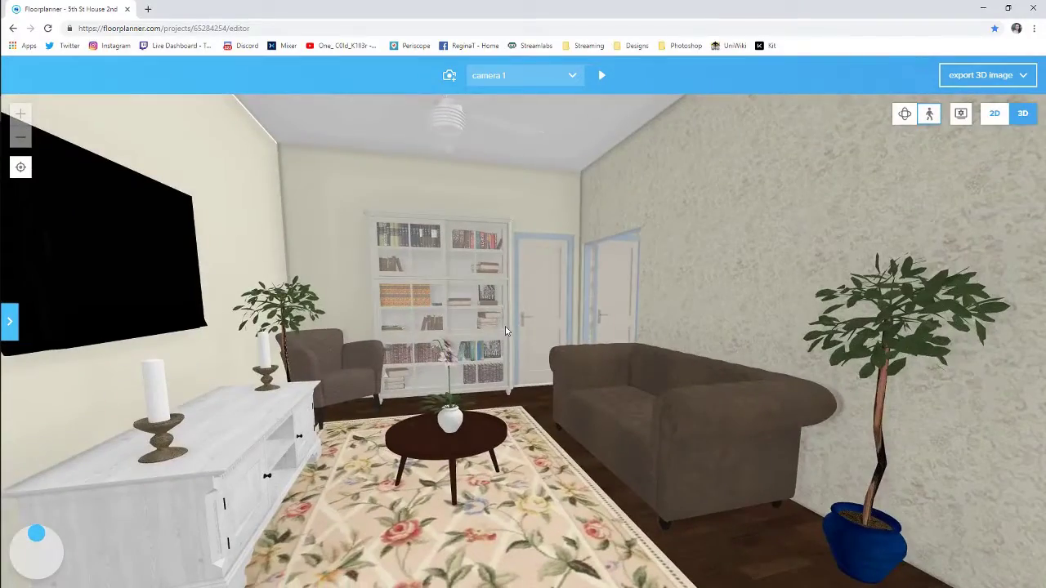
key(Down)
key(Left)
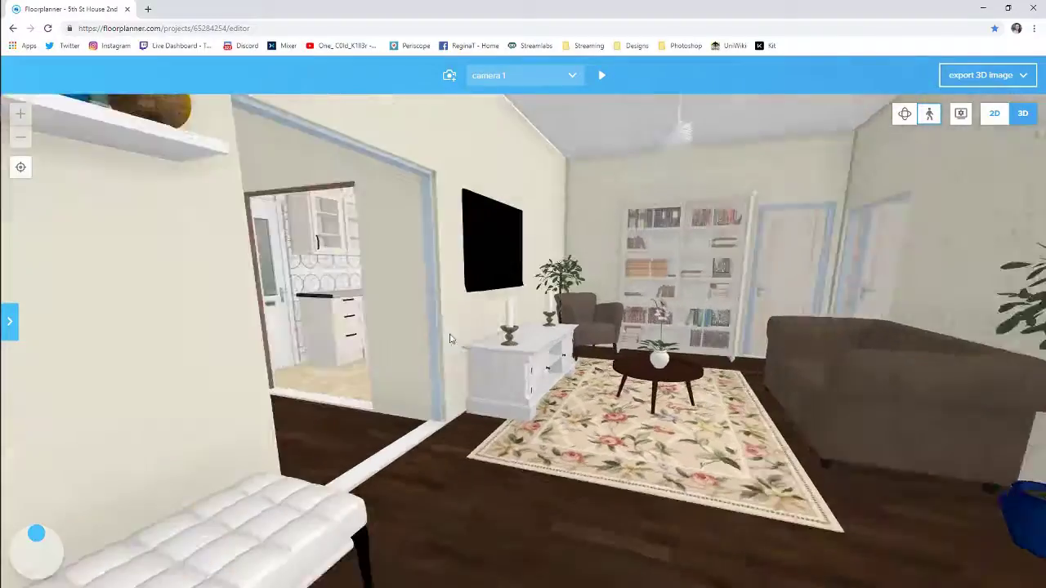
key(Right)
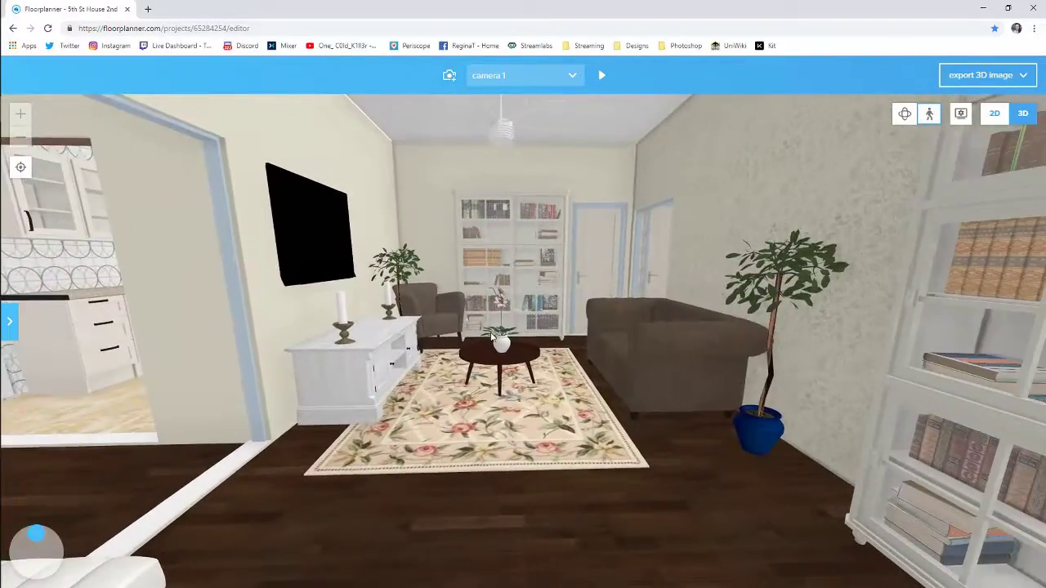
Walk through the living room past the coffee table and armchair to the door beside the far bookcase
key(Up)
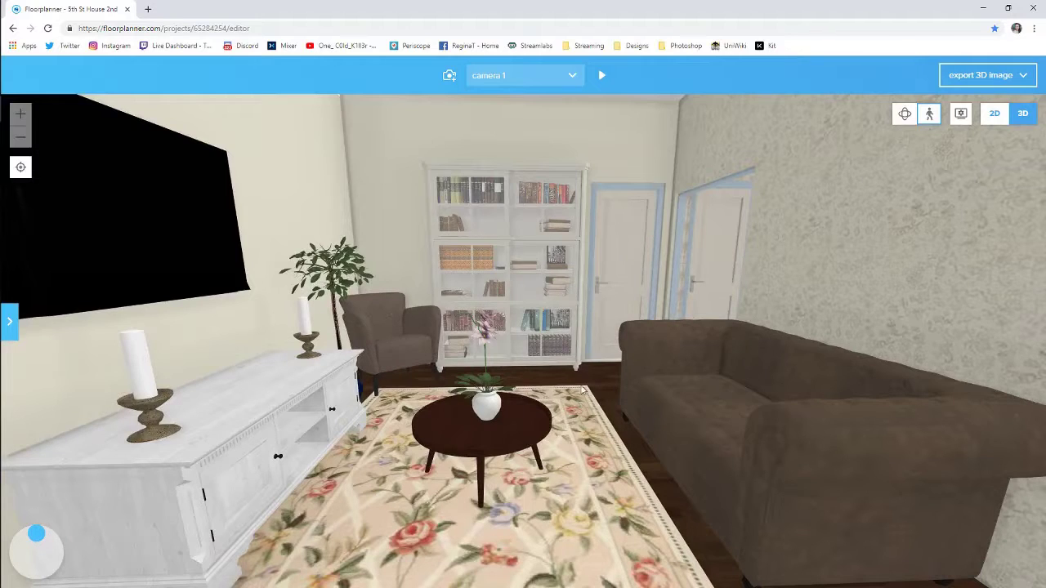
key(Down)
key(Right)
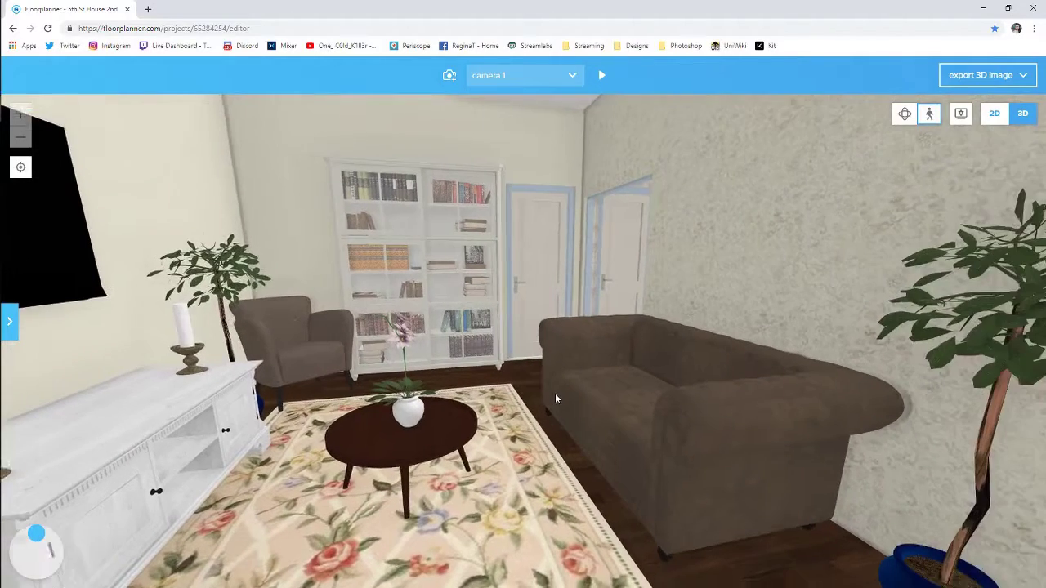
key(Up)
key(Left)
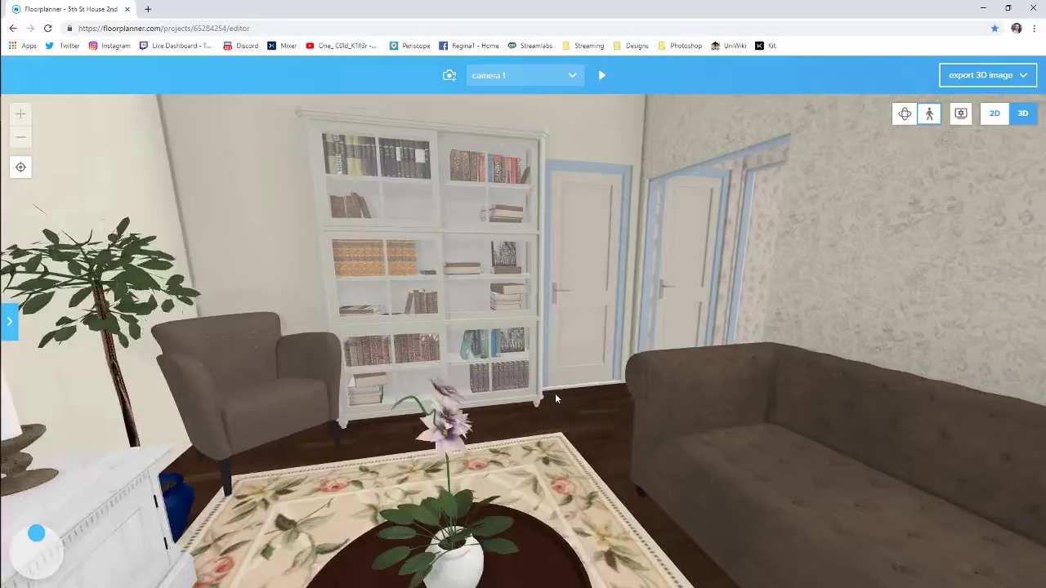
key(Up)
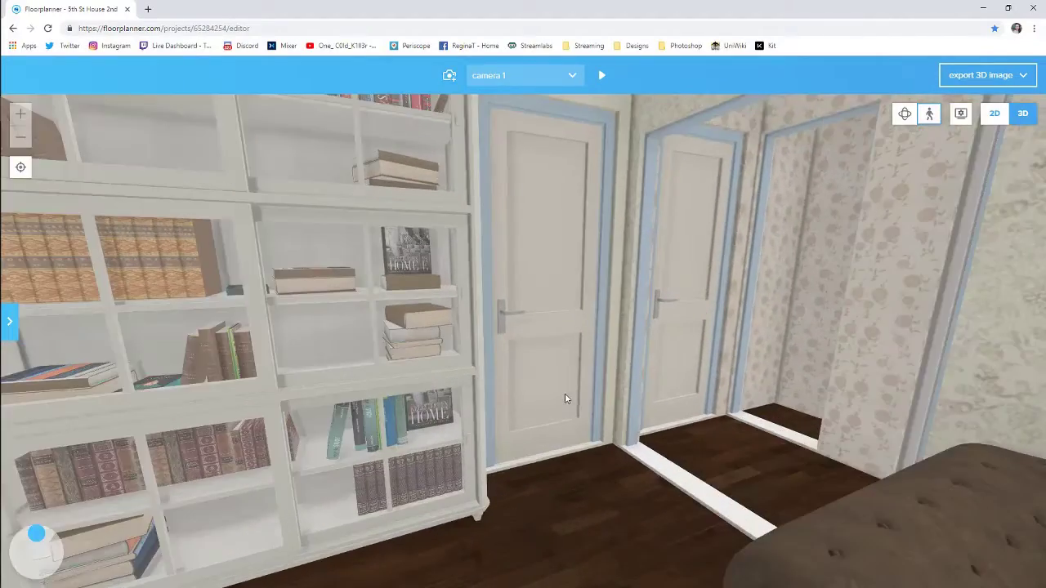
key(Up)
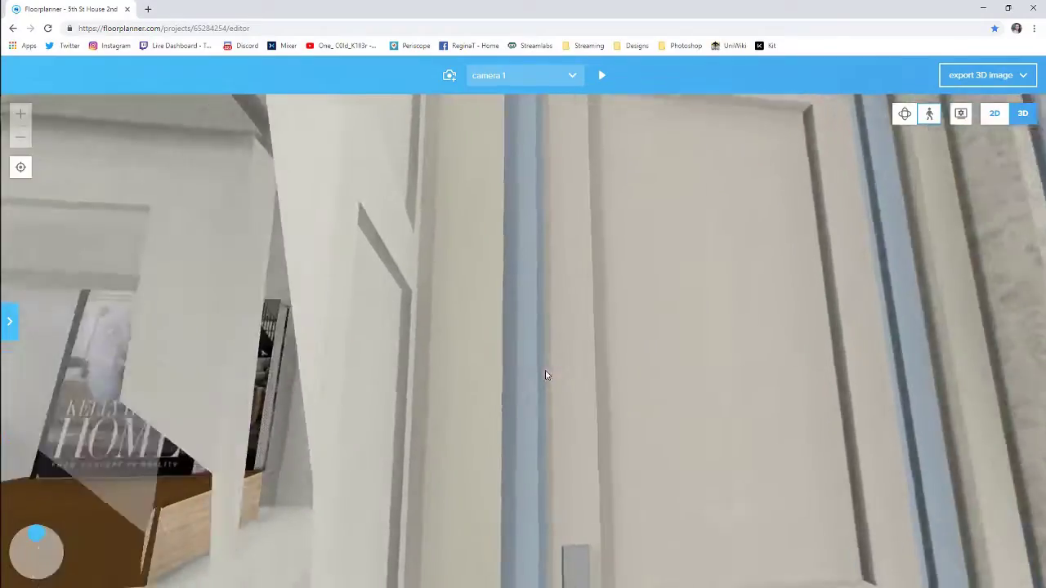
Back away from the door, realign the view and walk through into the bedroom with the dark wood bed
key(Down)
mouse_move(546, 371)
mouse_down()
mouse_move(552, 388)
mouse_move(540, 378)
mouse_move(555, 383)
mouse_up()
key(Up)
drag(495, 398, 543, 406)
key(Left)
key(Up)
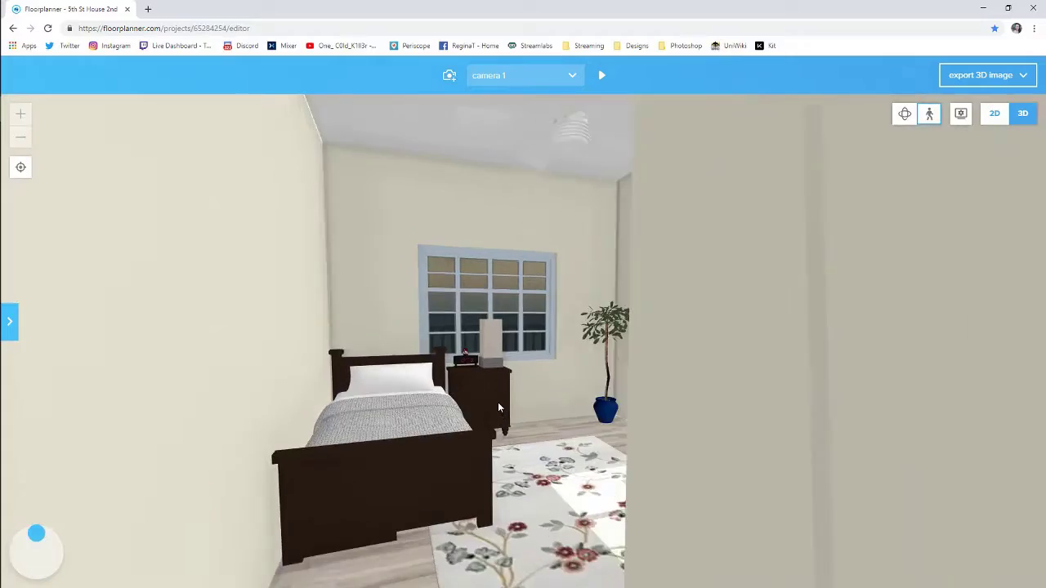
View the bedroom's dark wood bed, nightstand, potted plant, floral rug and wooden chest from the entrance
key(Up)
key(Right)
key(Left)
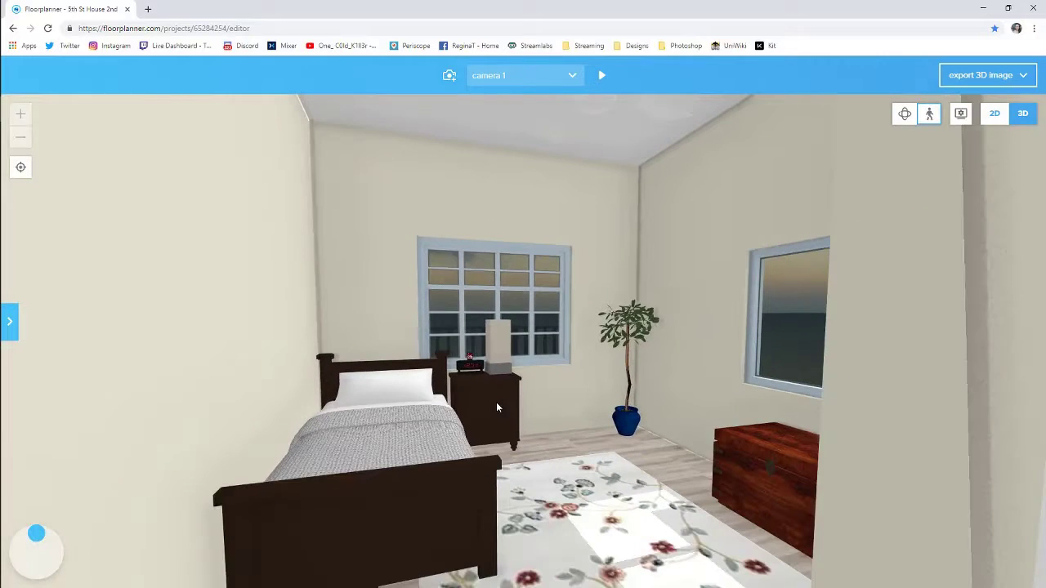
key(Down)
key(Right)
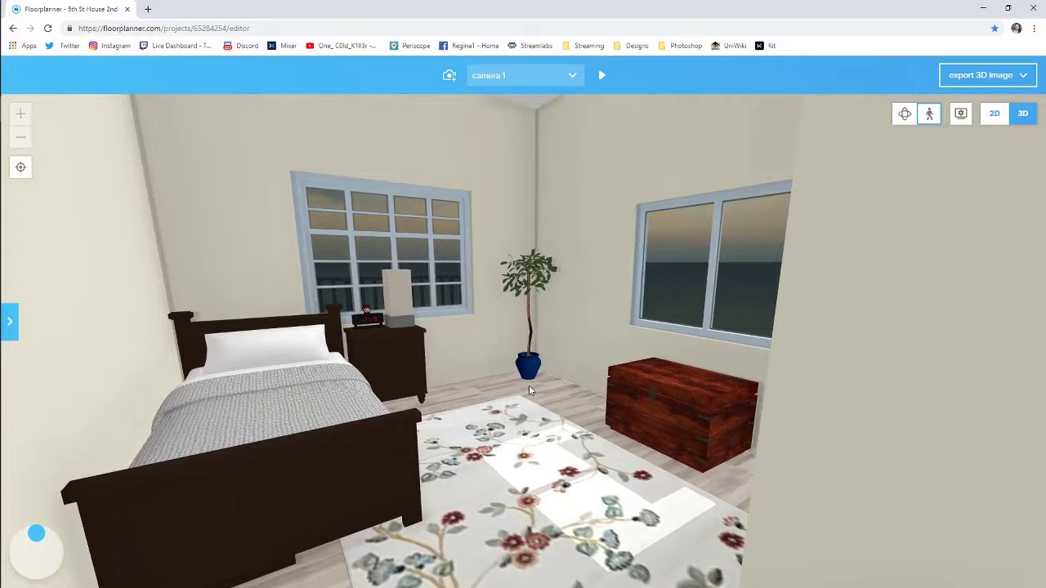
key(Left)
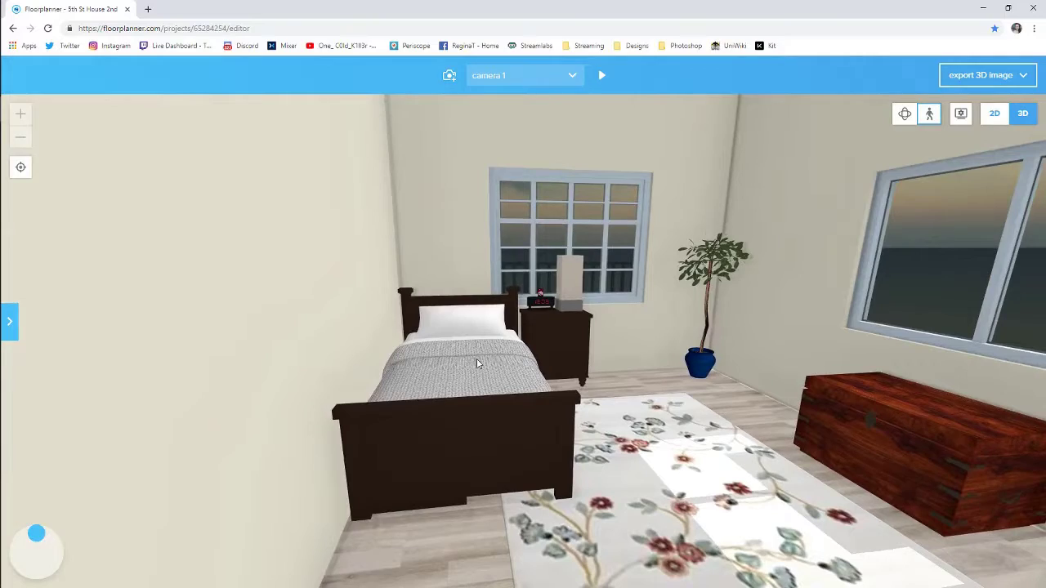
Turn to the bedroom's open closet and examine its white dresser and hanging rods with hangers
drag(461, 359, 621, 358)
key(Left)
key(Up)
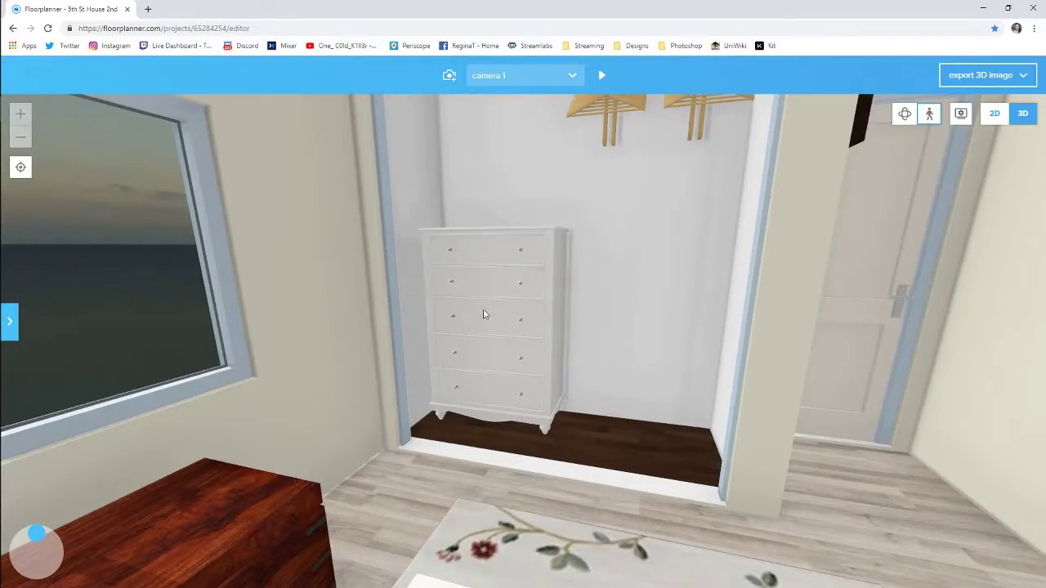
drag(485, 315, 557, 201)
View the nightstand's lamp and alarm clock under the window, then continue to the bedroom with the pink wall
key(Down)
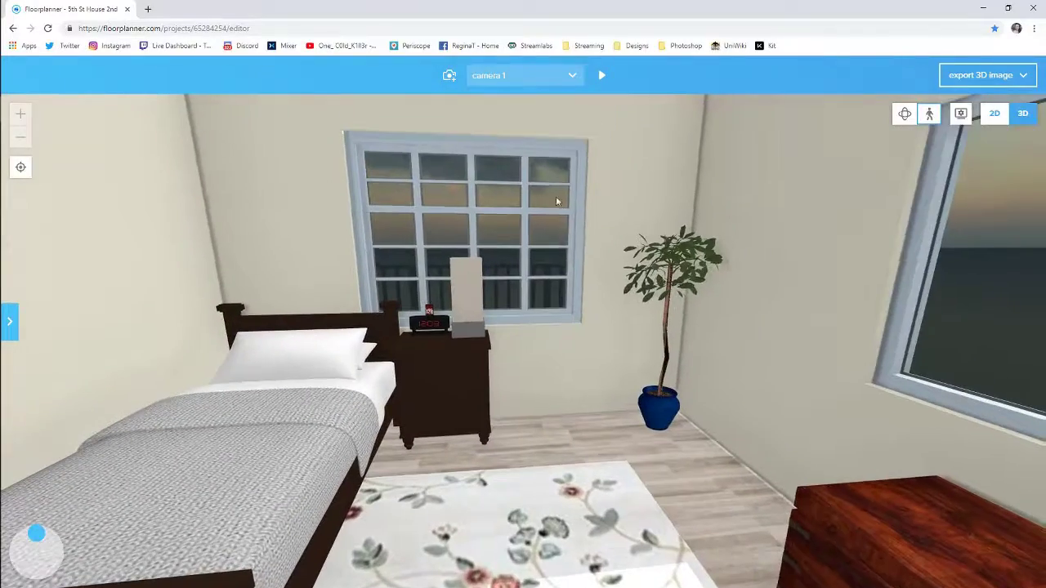
mouse_move(560, 349)
mouse_down()
mouse_move(599, 352)
mouse_move(562, 347)
mouse_up()
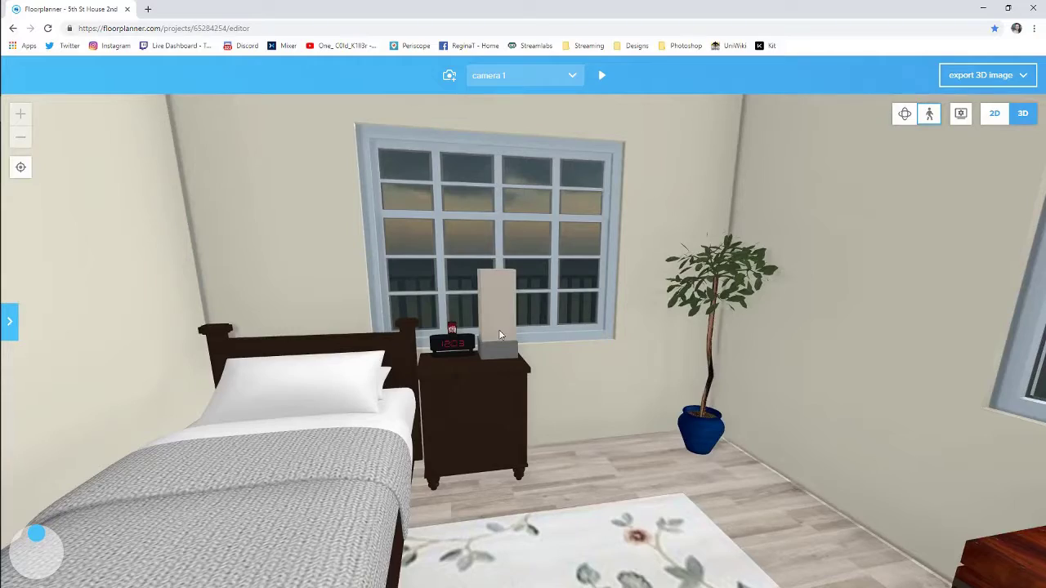
drag(498, 329, 685, 335)
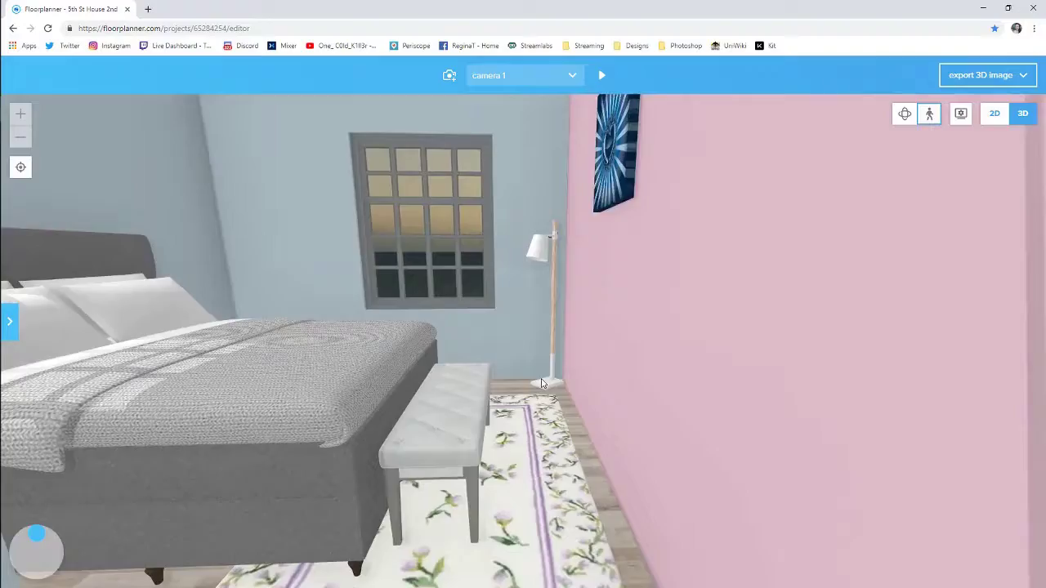
View the pink-walled bedroom's grey bed, tufted bench, floral rug and windows from the foot of the bed
key(Down)
drag(542, 383, 491, 384)
key(Up)
key(Down)
key(Right)
key(Up)
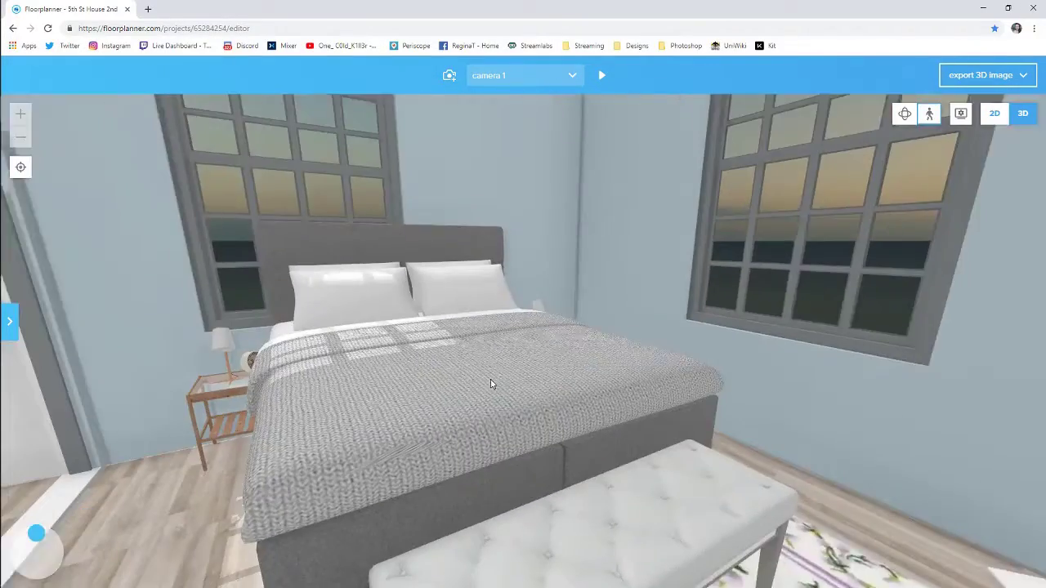
Turn past the bed and nightstand to view the open closet's white dressers and hangers
key(Left)
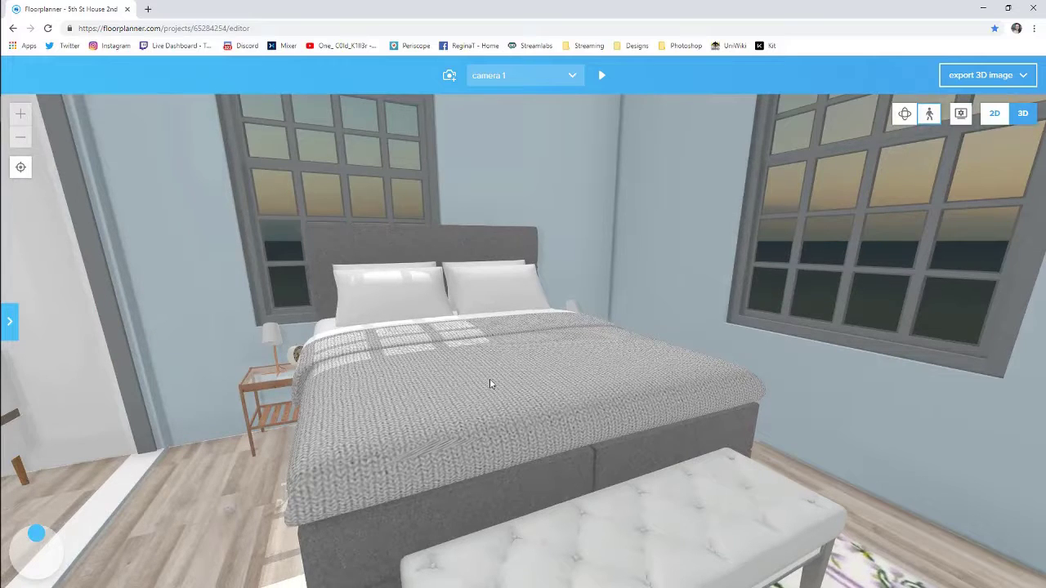
key(Left)
key(Up)
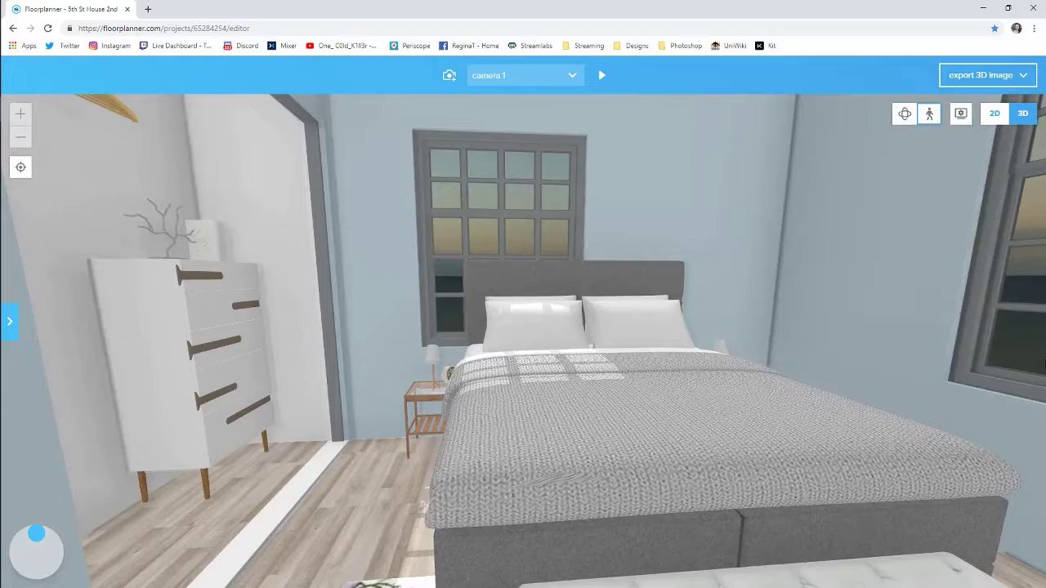
key(Left)
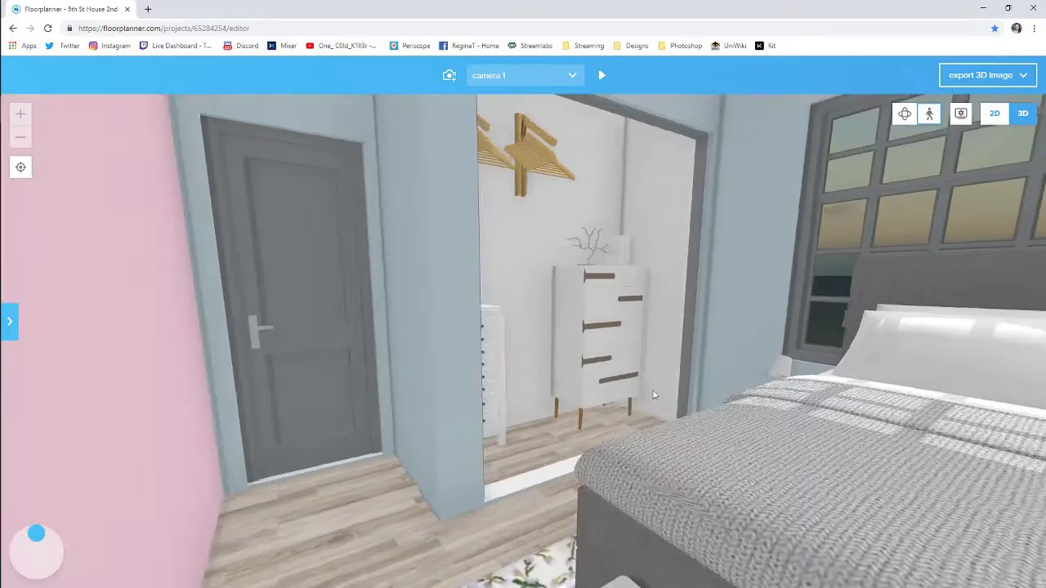
Back out of the bedroom to the exterior beside the French doors, then return inside facing the bed and closet
mouse_move(653, 390)
mouse_down()
mouse_move(610, 385)
mouse_move(636, 384)
mouse_up()
key(Down)
key(Down)
key(Up)
key(Left)
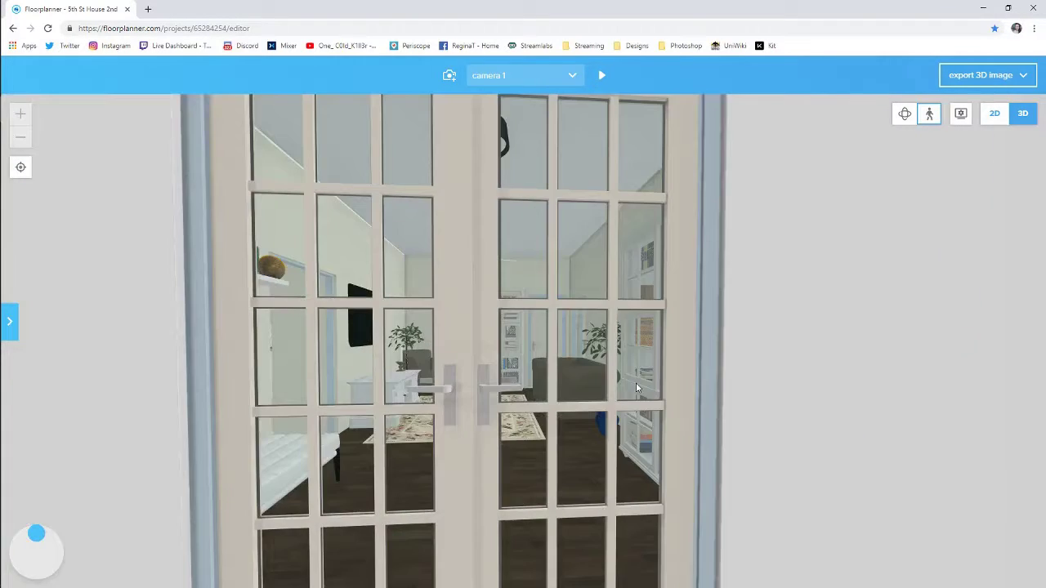
key(Down)
key(Right)
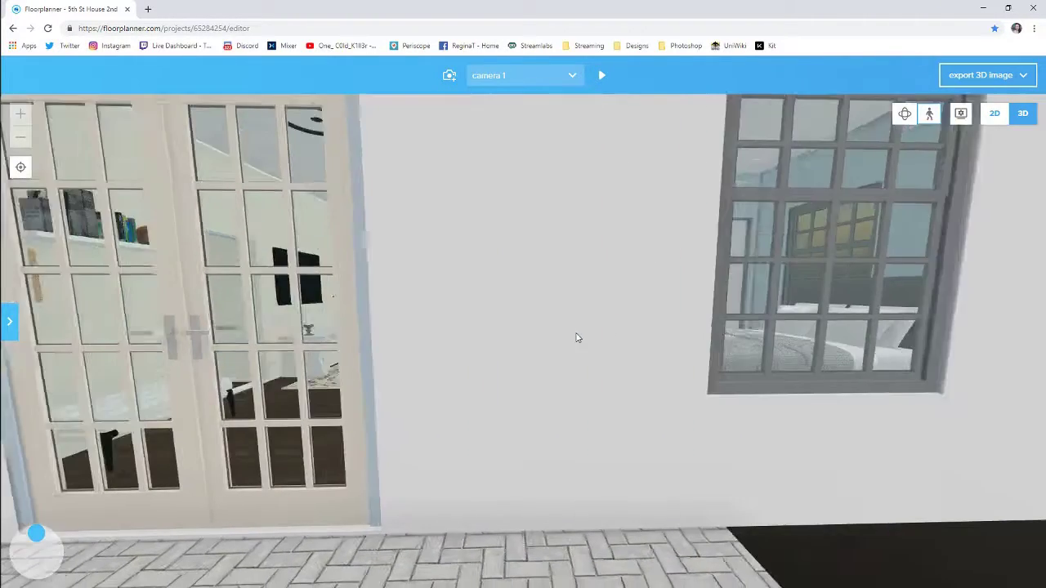
key(Up)
key(Right)
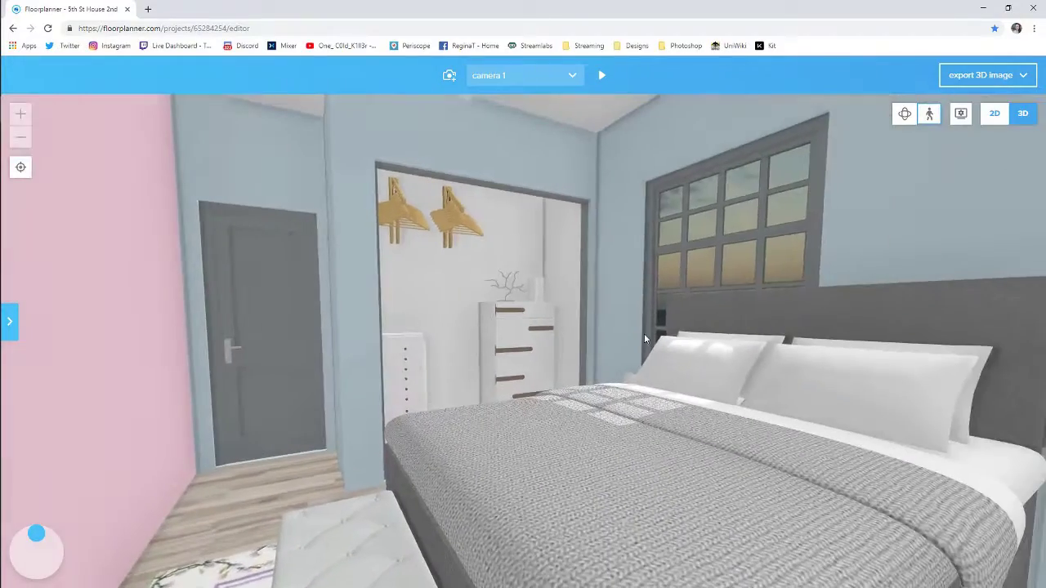
Look around the grey bed's headboard, pillows, bedside lamps and the adjoining windows
key(Left)
key(Right)
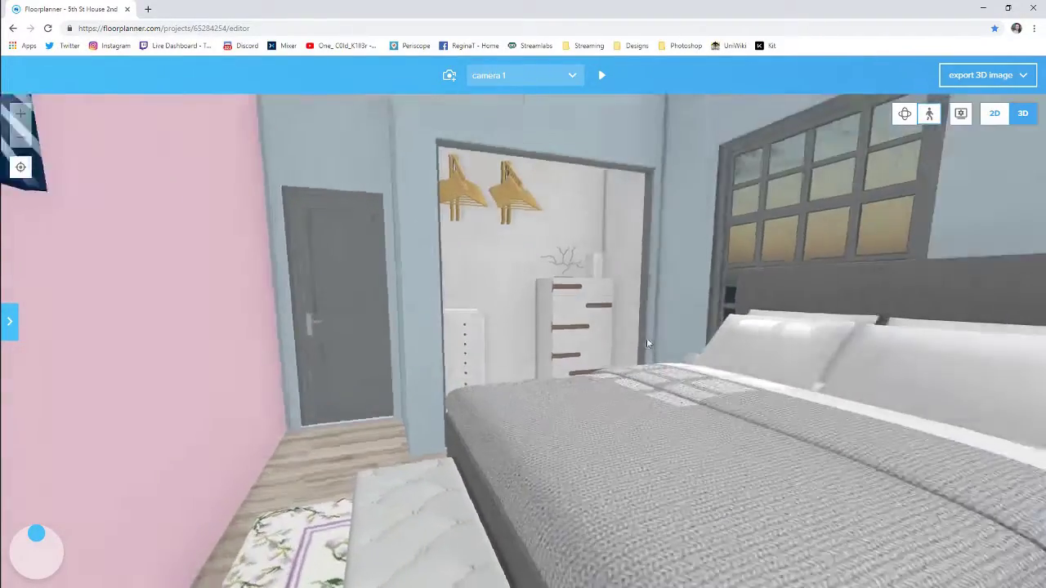
key(Left)
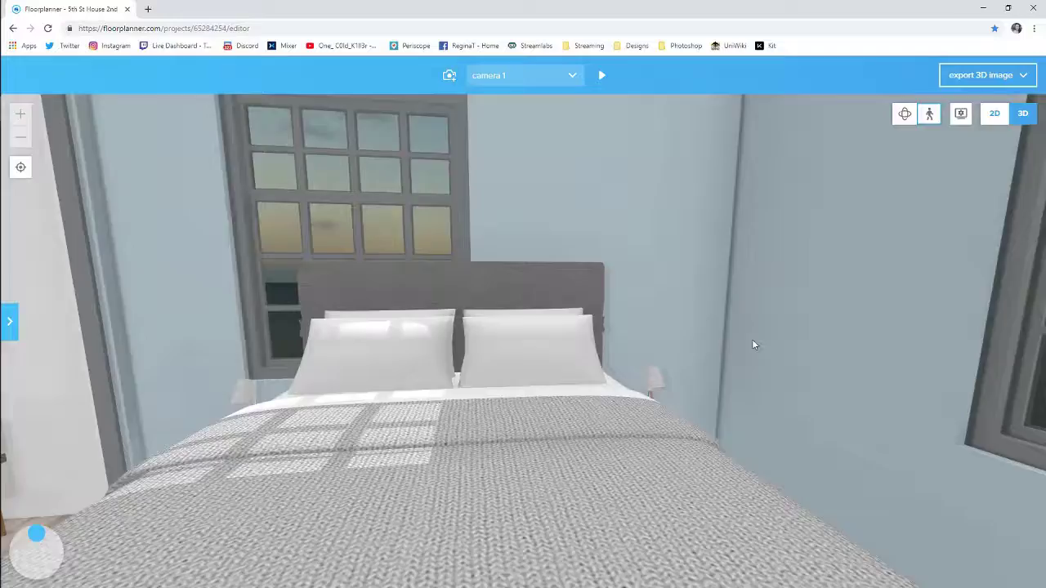
key(Right)
key(Right)
key(Left)
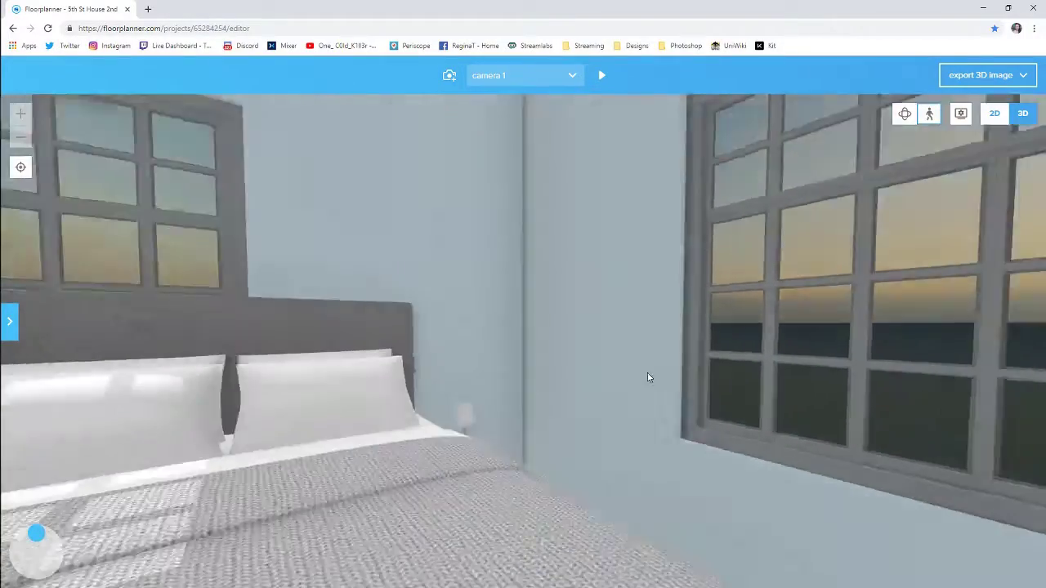
key(Left)
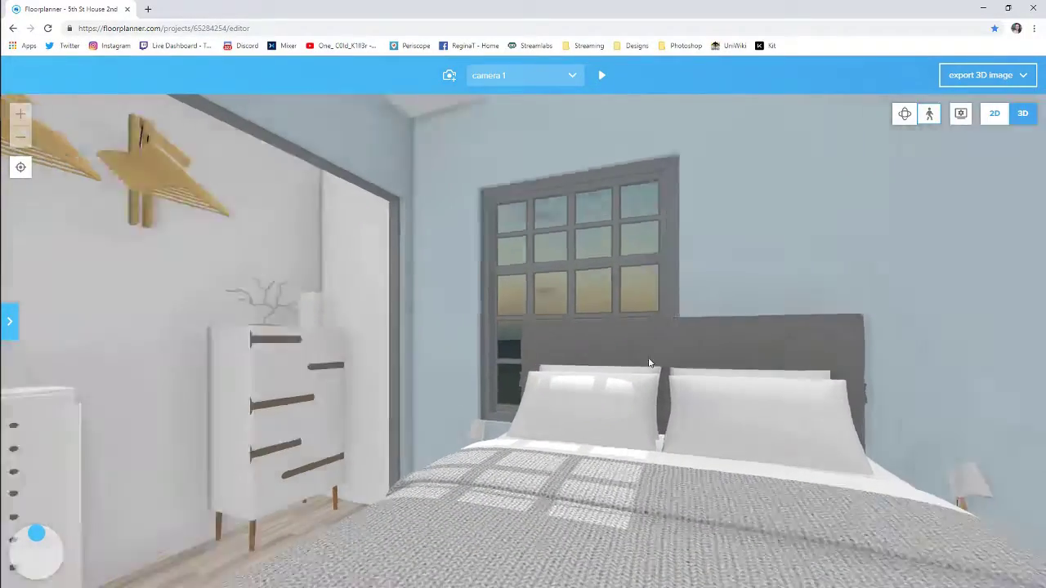
Leave the bedroom through the grey door and walk along the floral-wallpapered hallway into the bathroom
key(Left)
key(Up)
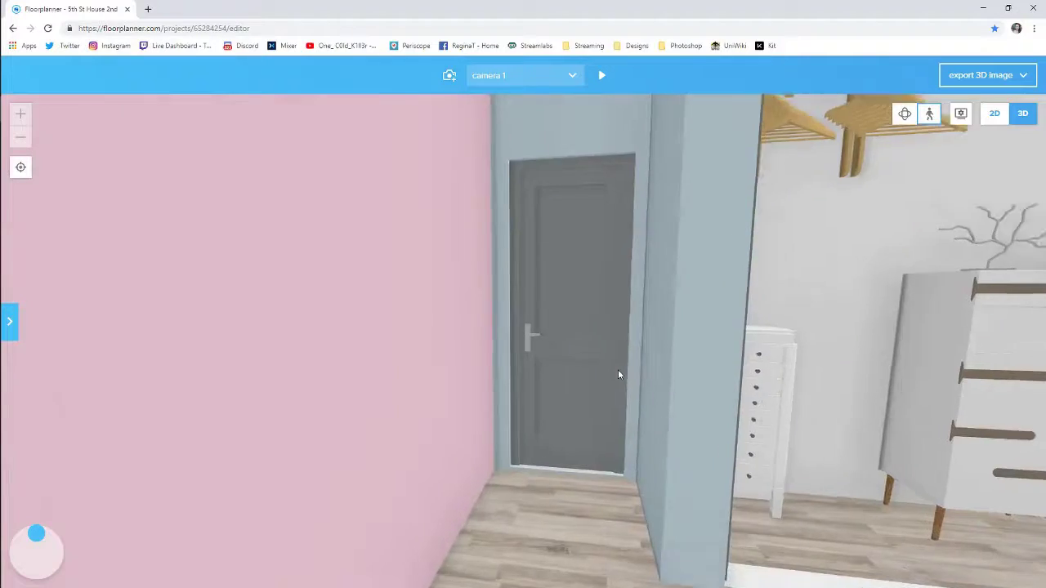
key(Up)
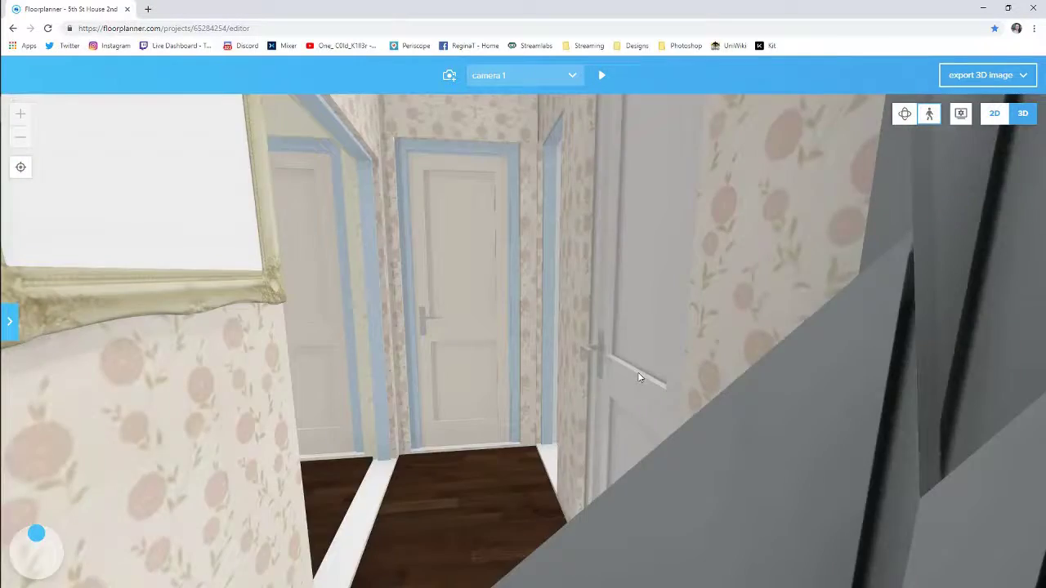
key(Right)
key(Left)
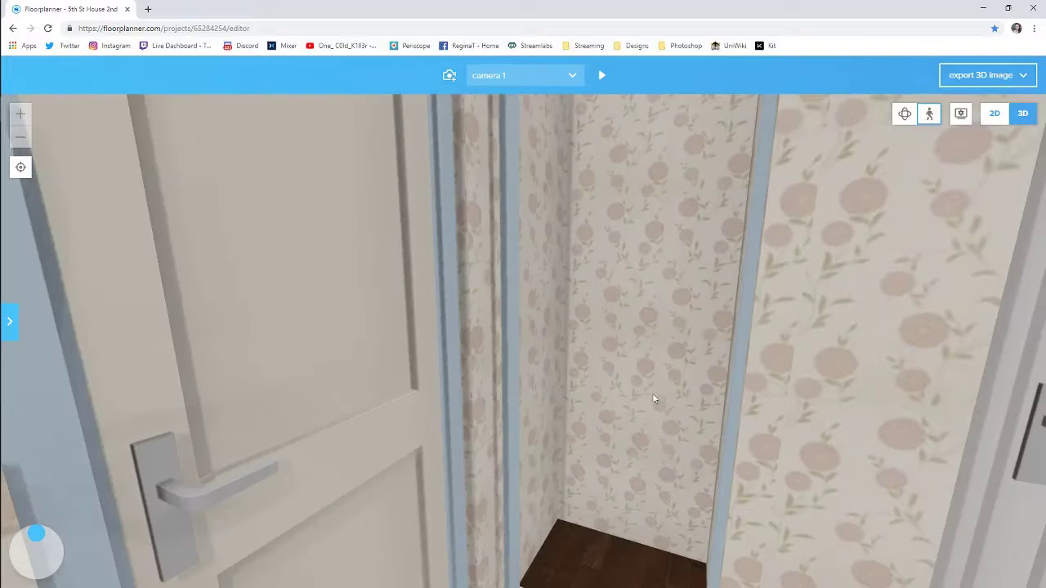
key(Right)
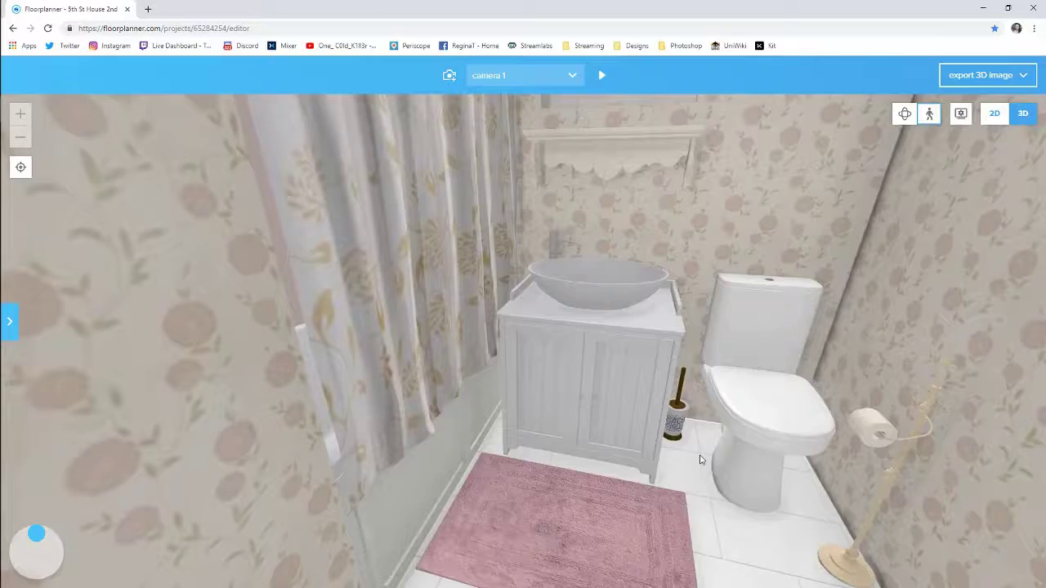
View the bathroom's vessel sink, toilet, pink rug, wall cabinet and oval mirror with shelves
drag(699, 460, 710, 469)
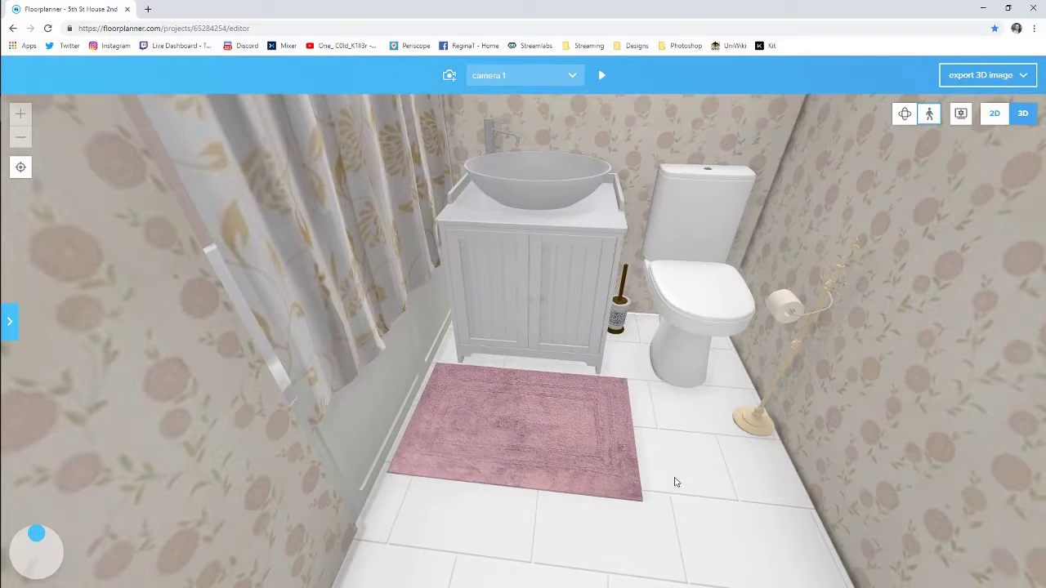
drag(675, 482, 685, 453)
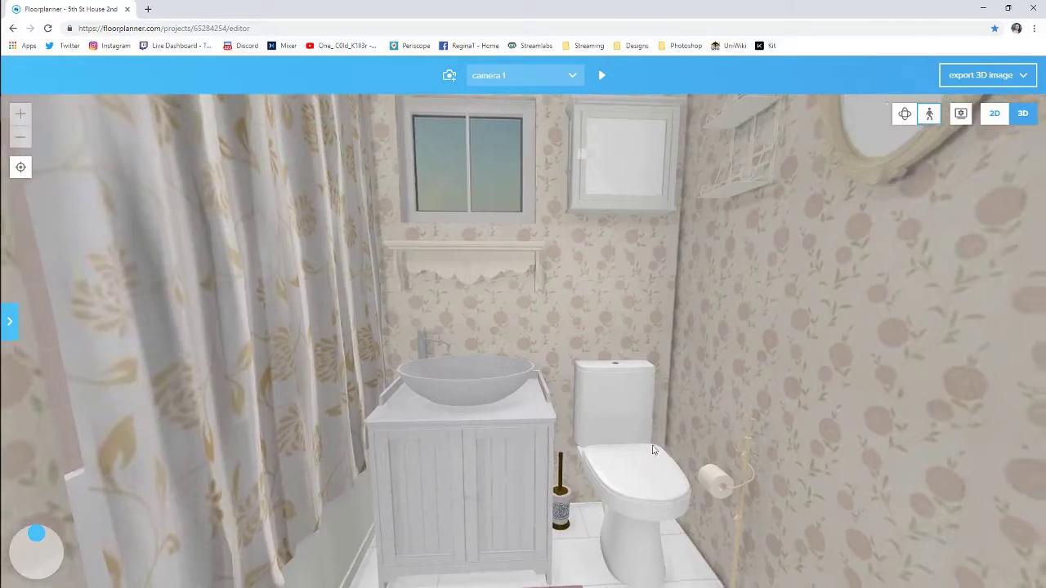
key(Right)
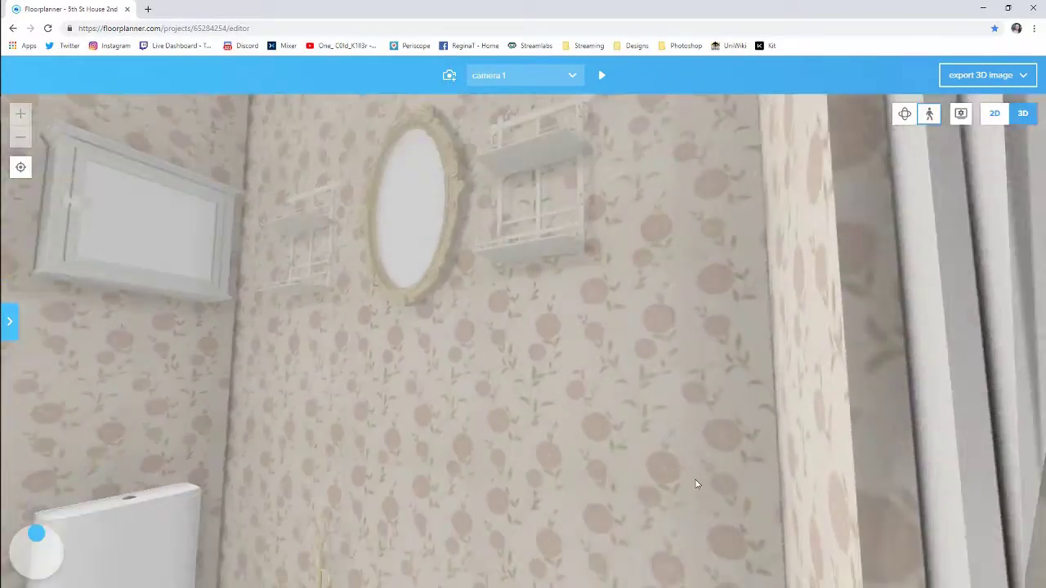
drag(696, 484, 561, 463)
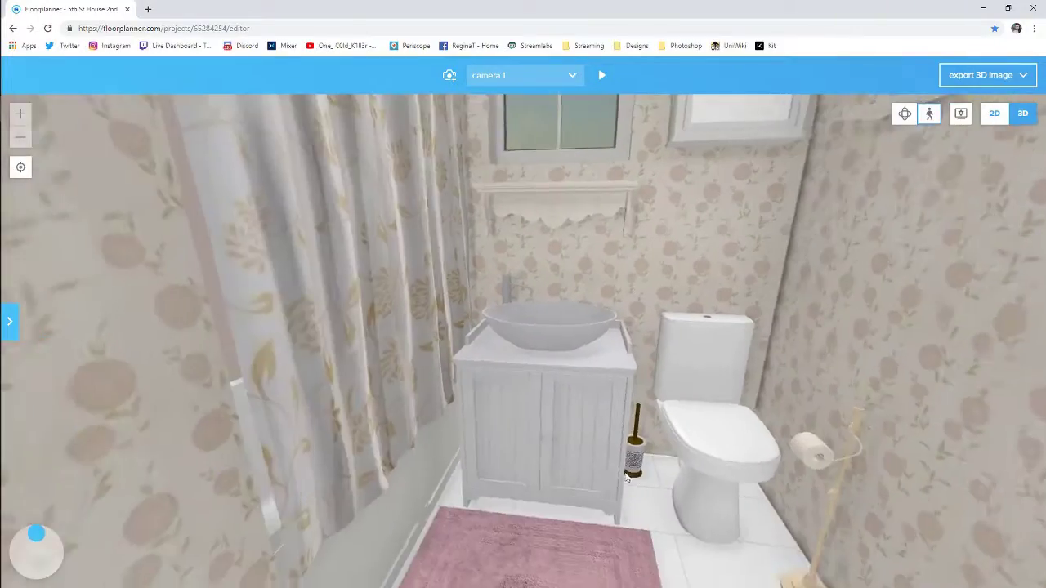
Move behind the shower curtain to view the pink-tiled bathtub, then turn back to the mirror wall
key(Up)
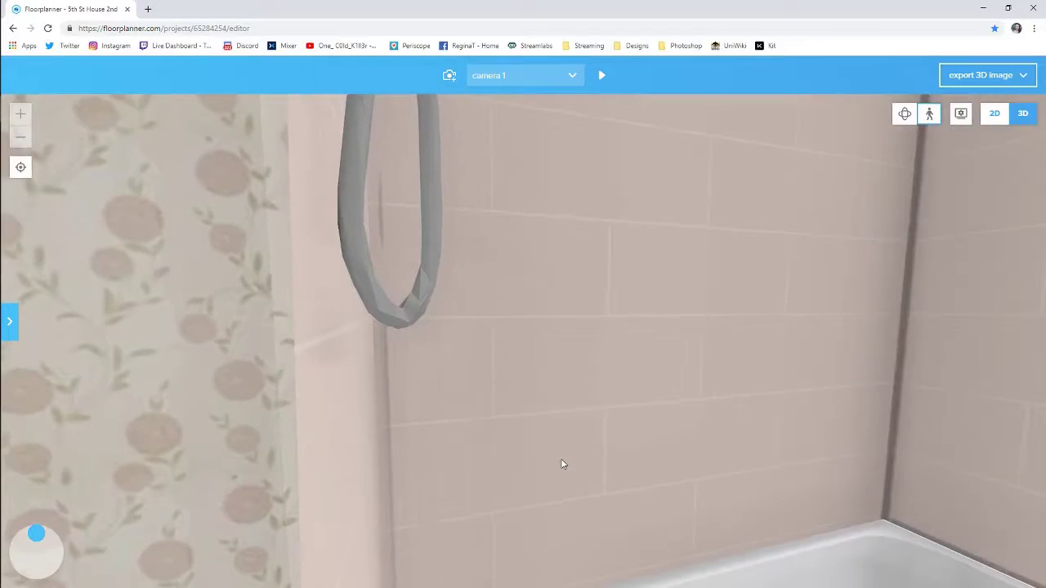
key(Right)
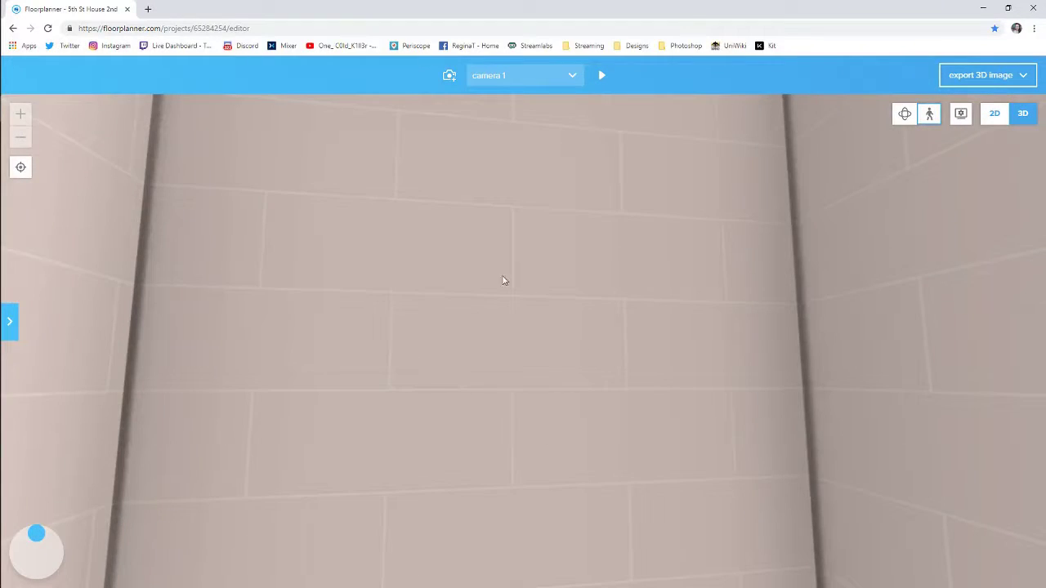
key(Left)
key(Down)
drag(474, 364, 372, 360)
key(Left)
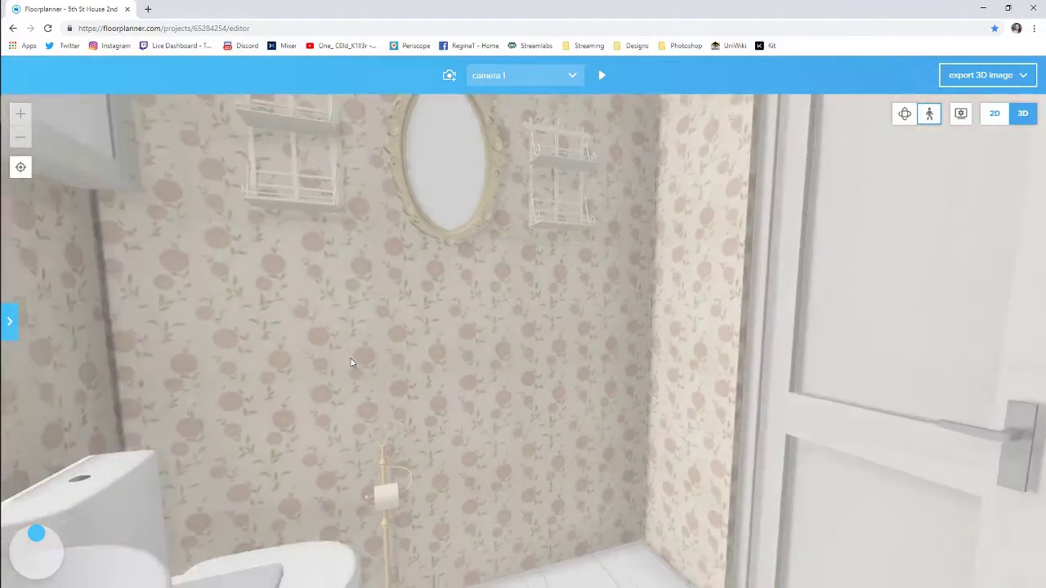
View the bathroom from the bathtub, taking in the sink, hook shelf, toilet and mirror wall
key(Down)
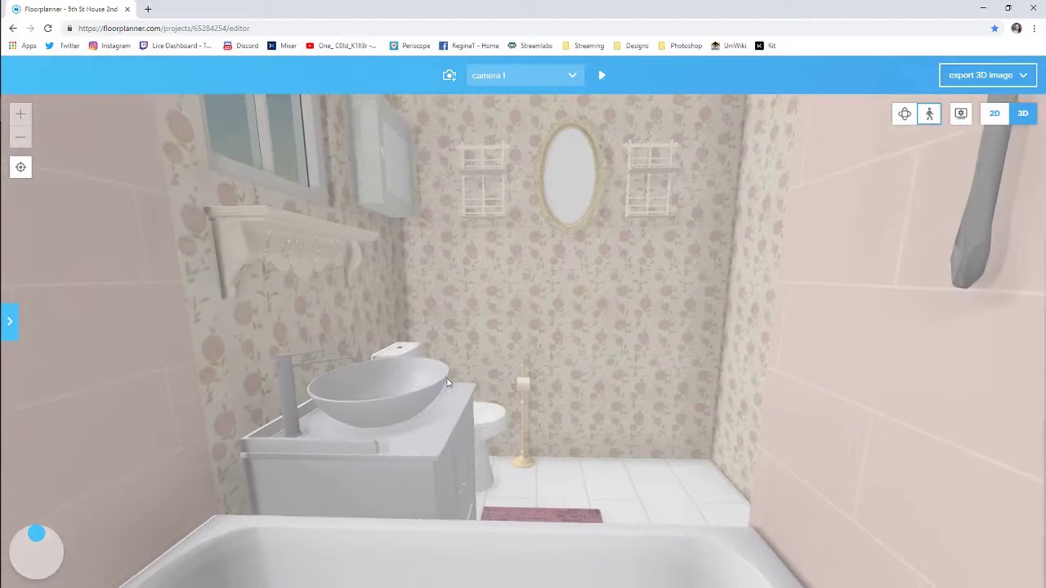
key(Up)
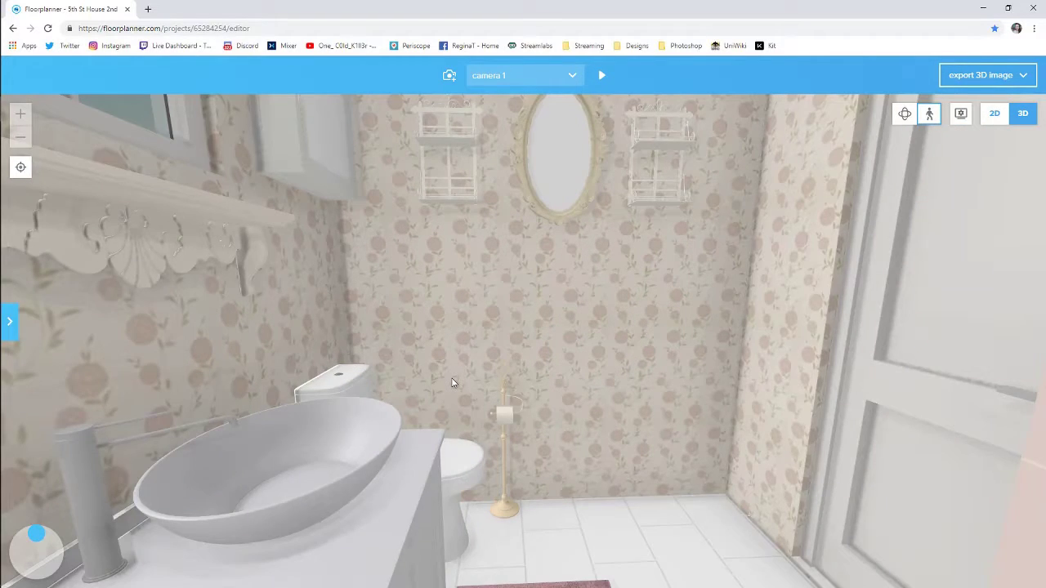
key(Down)
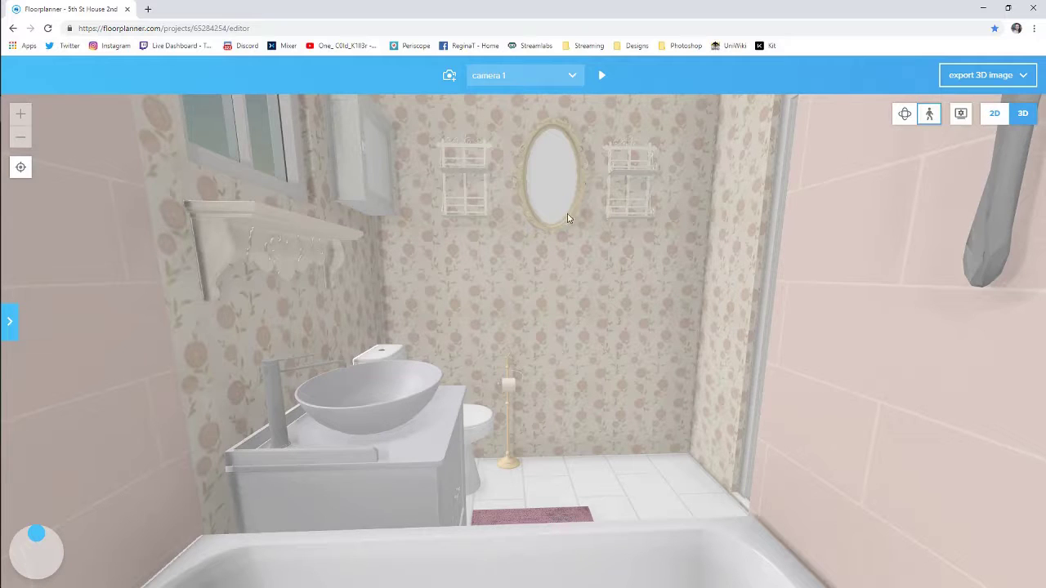
scroll(542, 299, up, 3)
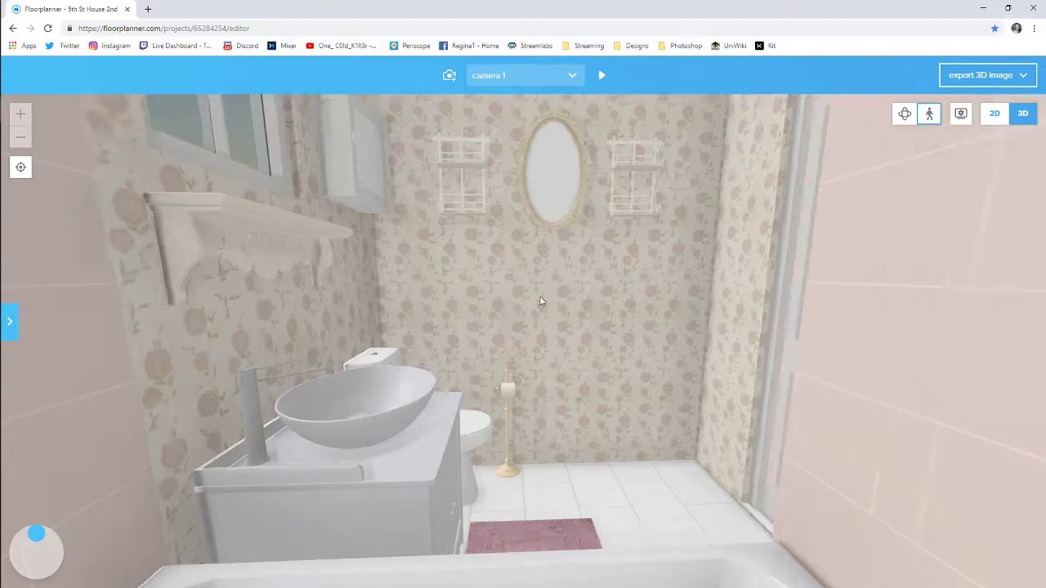
Turn to the bathroom's white door and examine the WASHROOM sign beside the shower curtain
drag(540, 311, 663, 306)
key(Up)
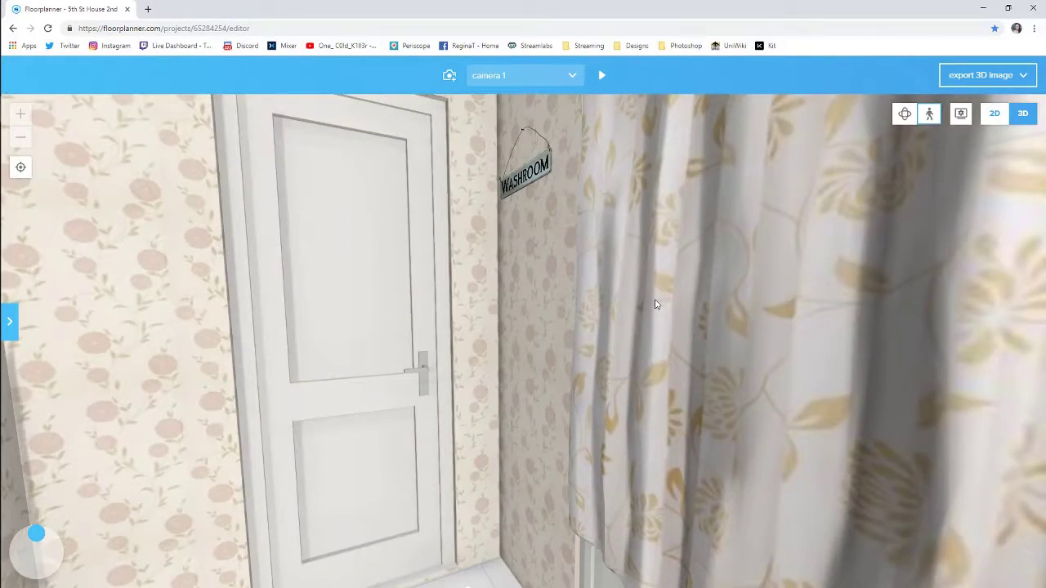
key(Left)
key(Up)
scroll(702, 302, down, 3)
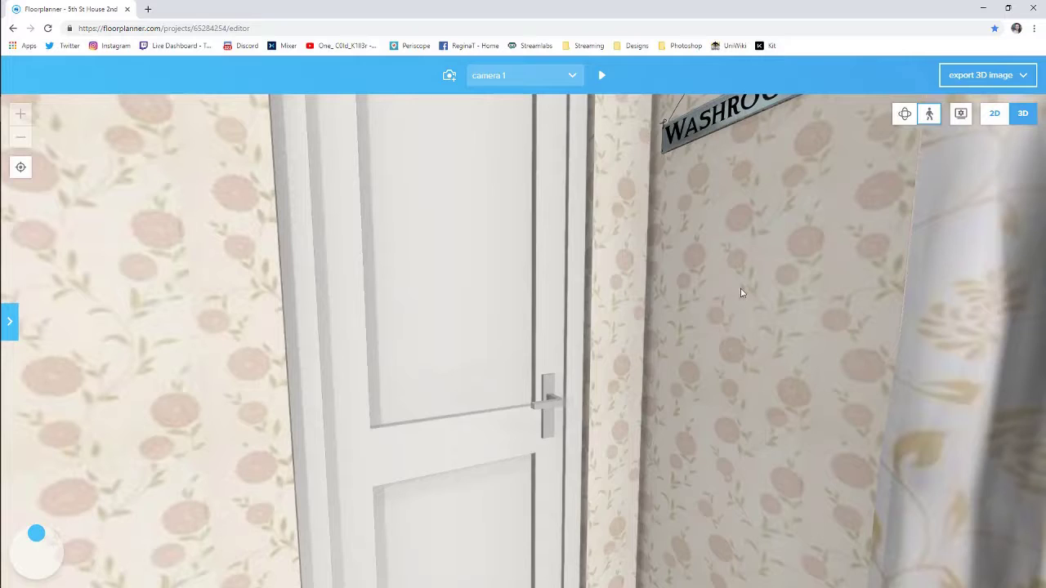
scroll(732, 403, down, 5)
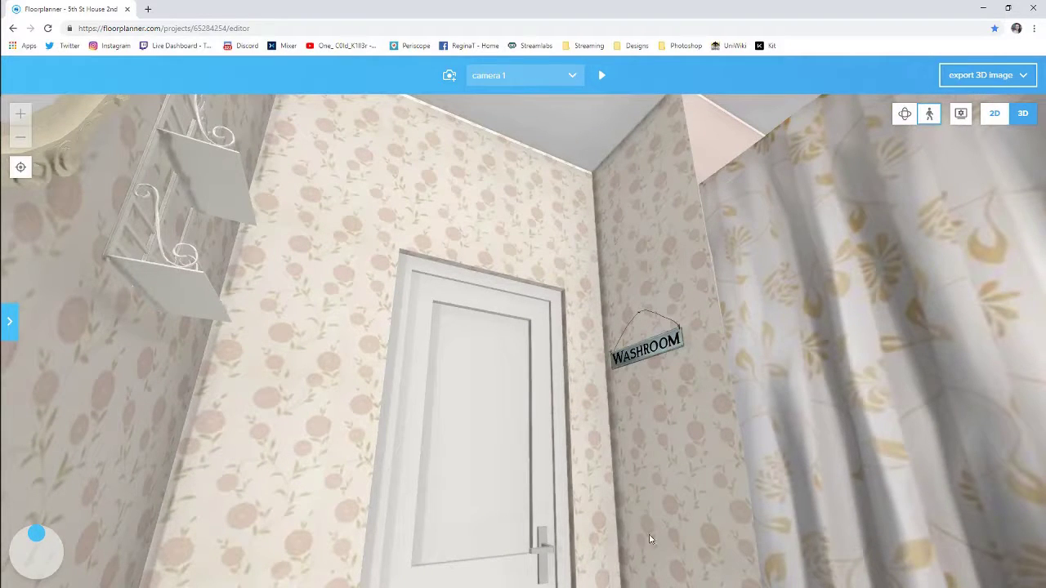
drag(650, 515, 618, 547)
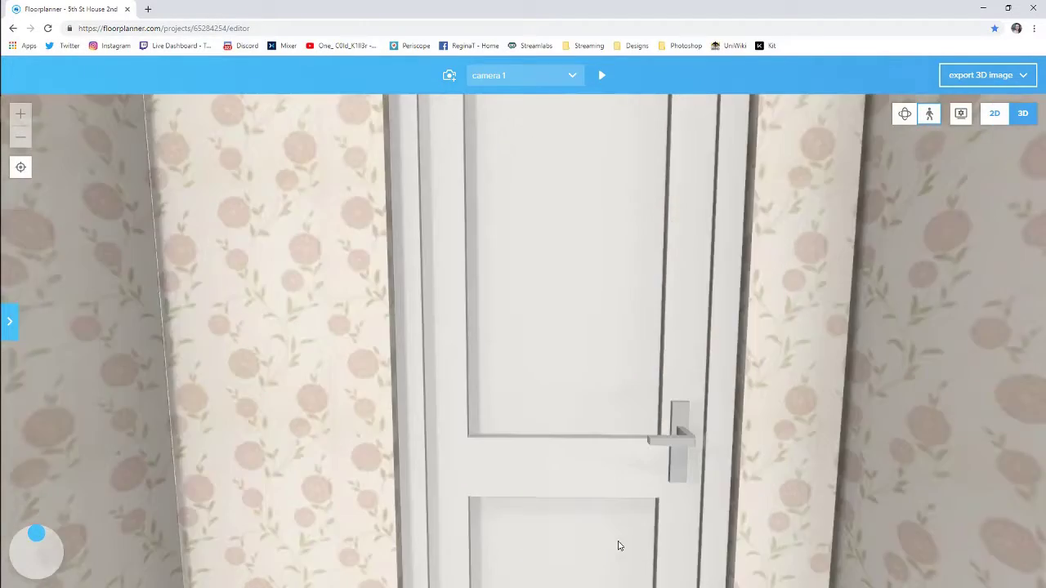
scroll(617, 546, down, 4)
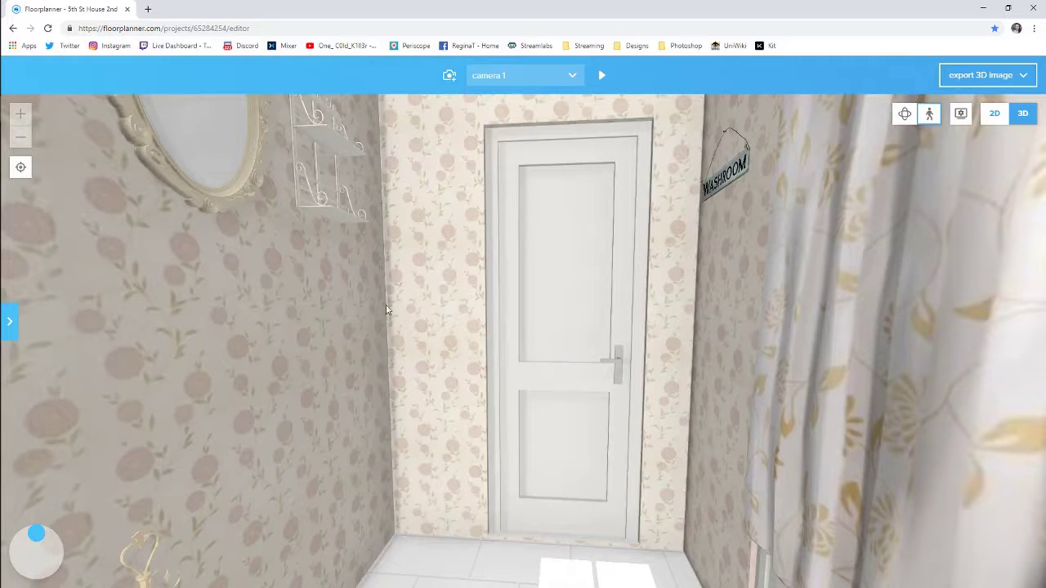
View the freestanding toilet paper holder beside the toilet, then turn to the curtained bathtub and shower hose
drag(527, 483, 450, 494)
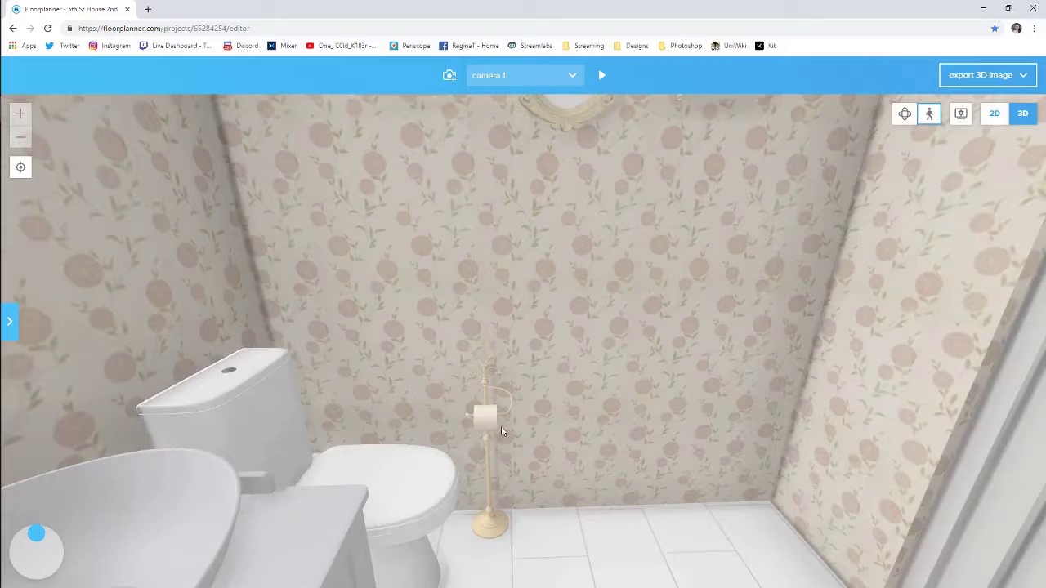
drag(501, 431, 777, 319)
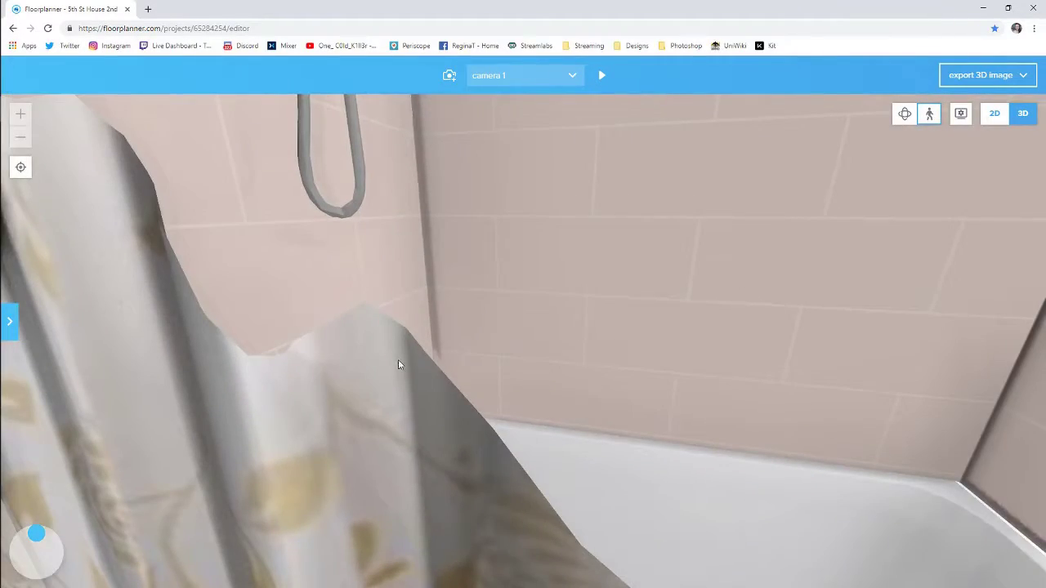
drag(398, 364, 358, 352)
Continue to the office and view its desk with monitors, black chair, television on the white cabinet and window
key(Up)
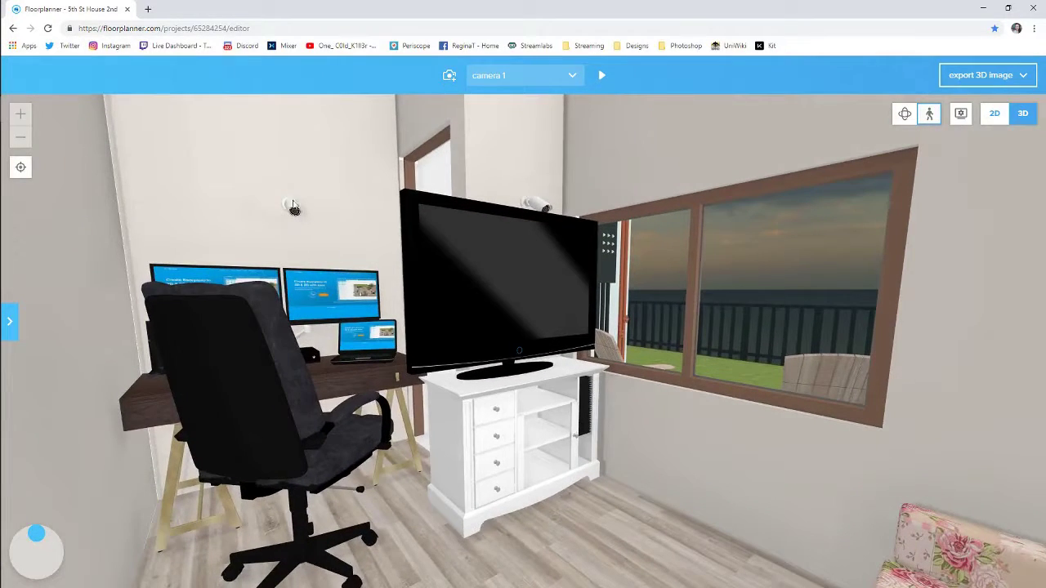
drag(322, 308, 255, 309)
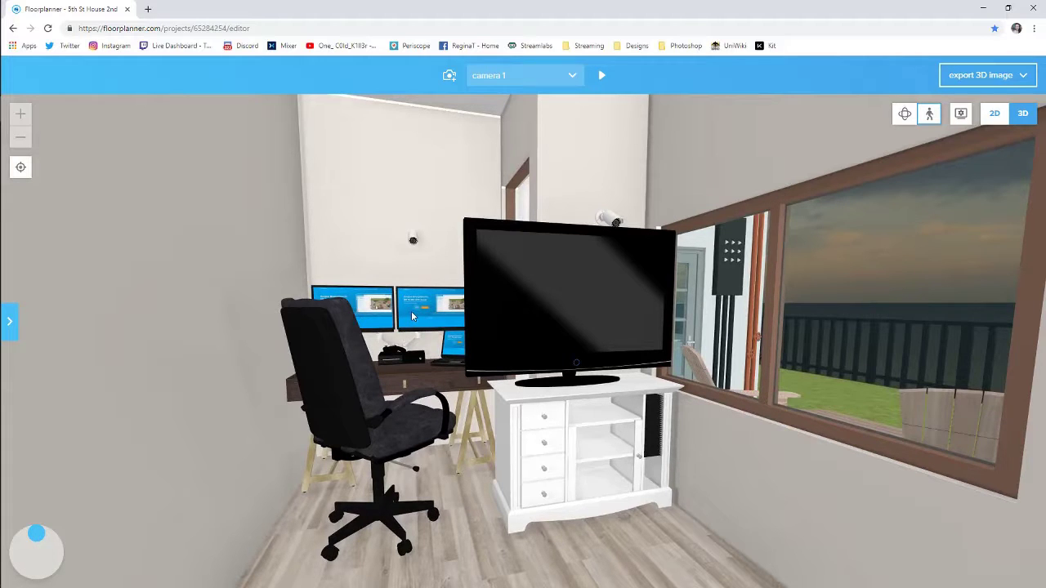
Move up to the office desk and view its two monitors, game console, laptop and the camera above
mouse_move(594, 350)
mouse_down()
mouse_move(628, 373)
mouse_move(570, 339)
mouse_move(539, 343)
mouse_move(580, 351)
mouse_up()
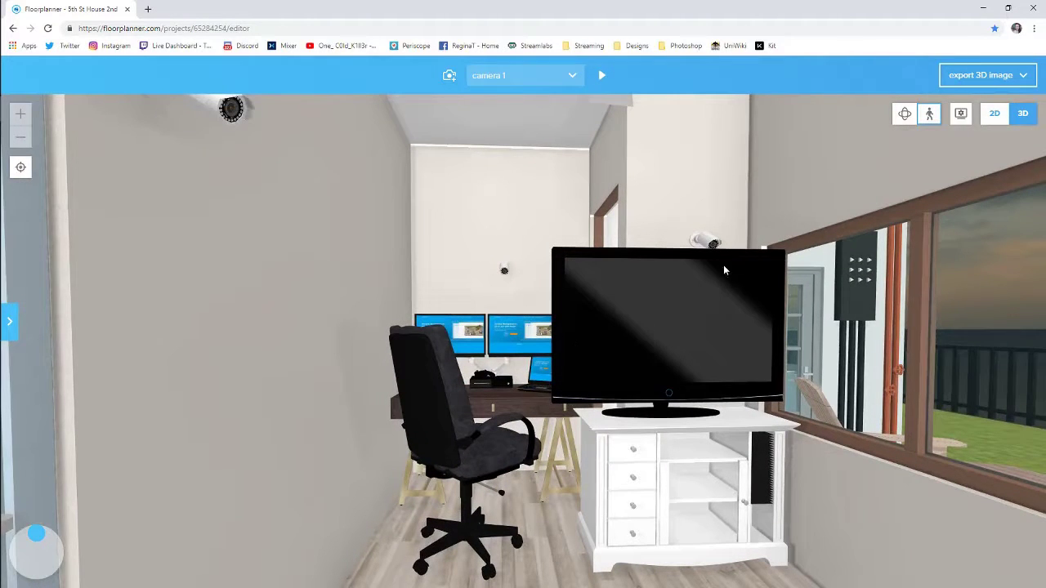
drag(719, 328, 533, 308)
scroll(563, 346, up, 3)
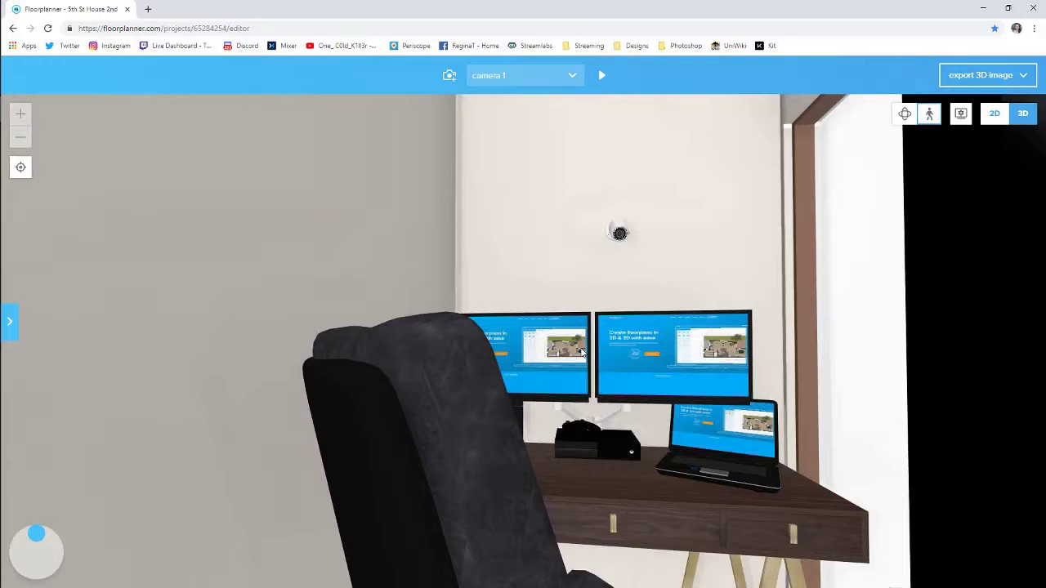
Back away from the desk and view the office's black chair, television on the white cabinet and window
key(Down)
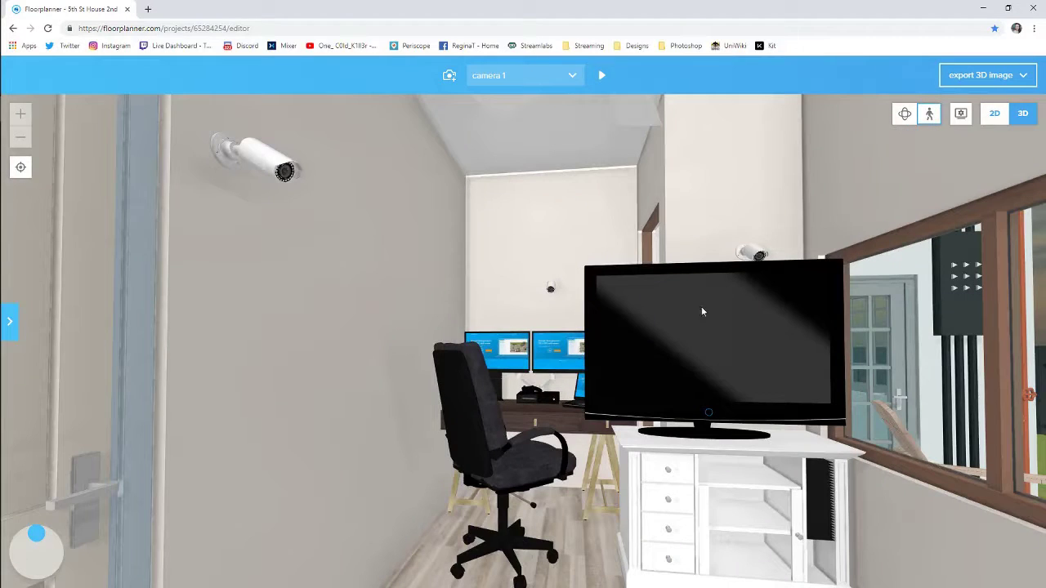
key(Down)
key(Right)
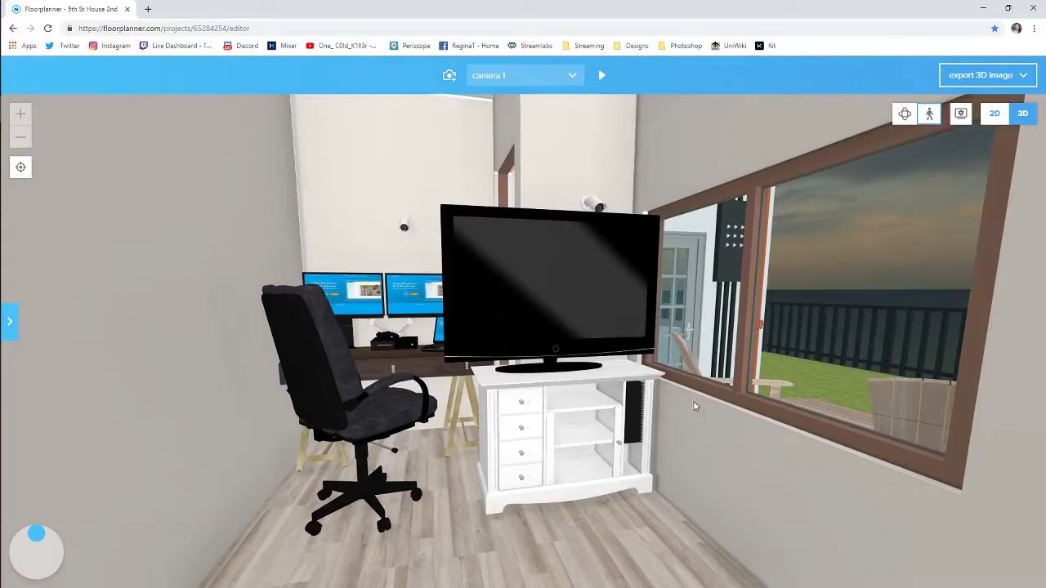
key(Left)
key(Up)
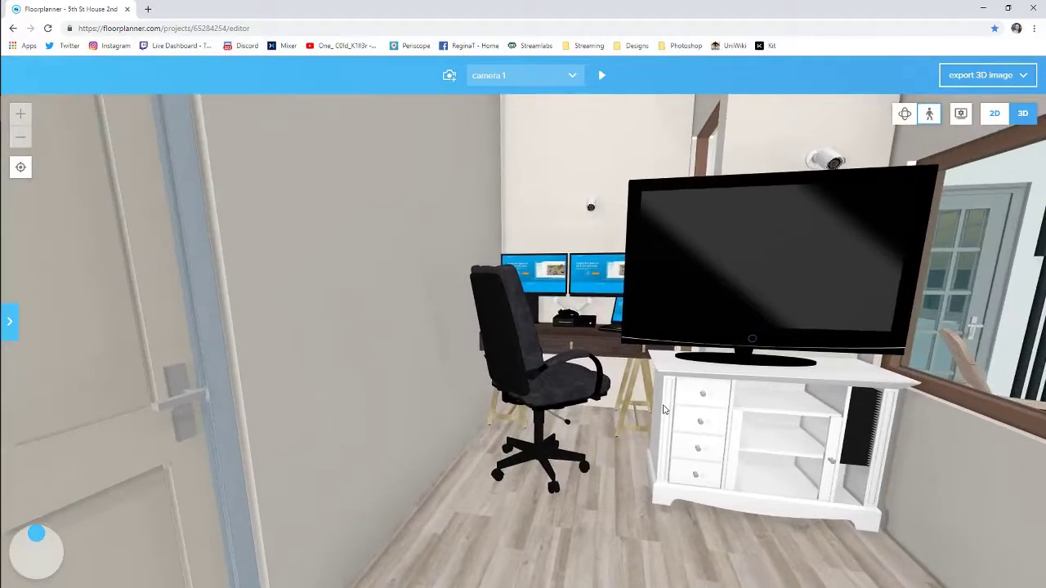
Look around the office from beside its door, taking in the wall-mounted security cameras and the garden outside the window
drag(701, 421, 672, 394)
key(Down)
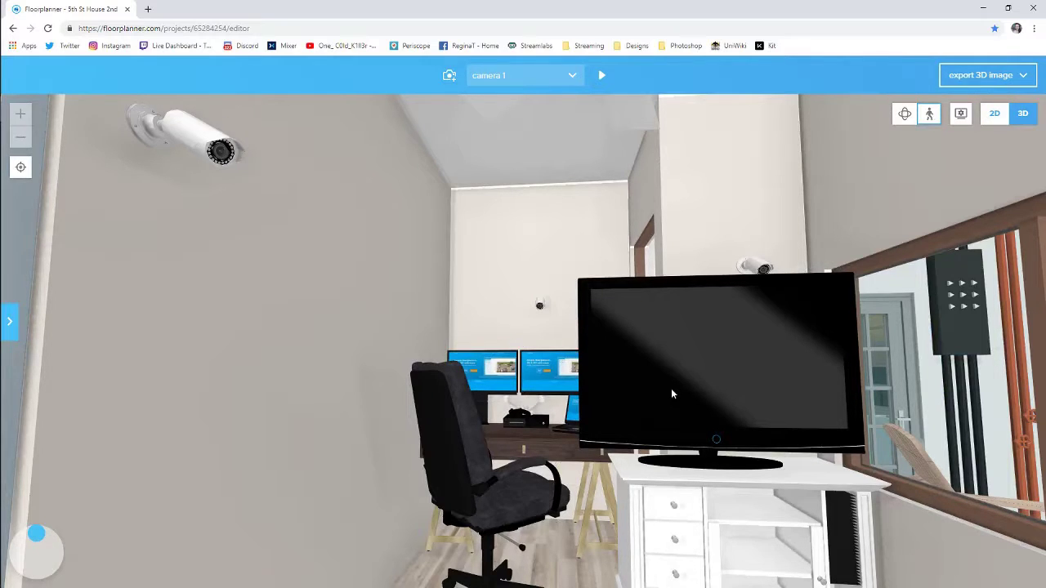
key(Down)
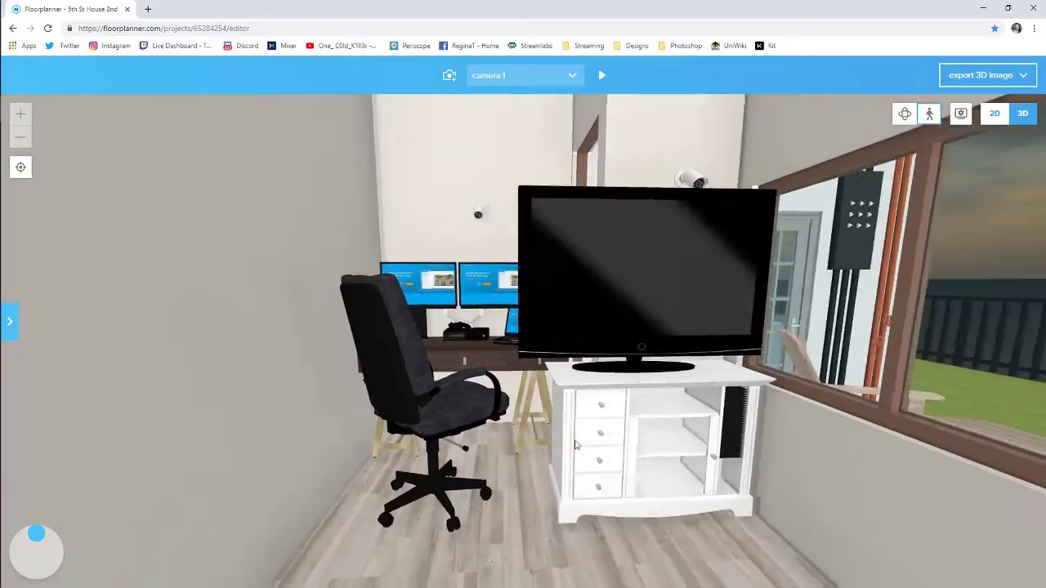
key(Right)
key(Up)
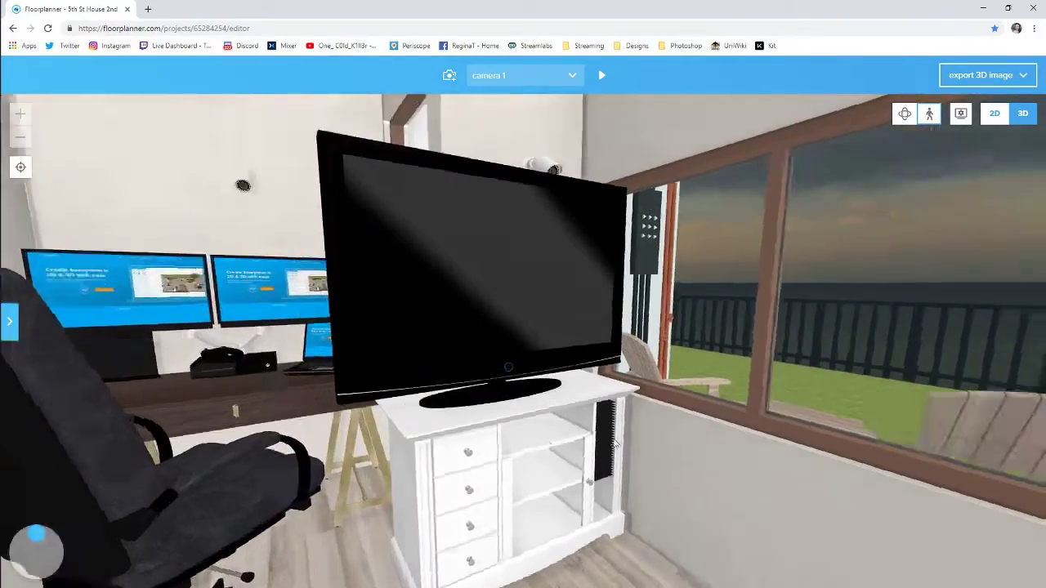
Leave the office for the living room and view its sofa, coffee table, television wall and French doors
drag(614, 444, 489, 438)
key(Down)
key(Up)
key(Down)
key(Down)
key(Up)
key(Up)
key(Up)
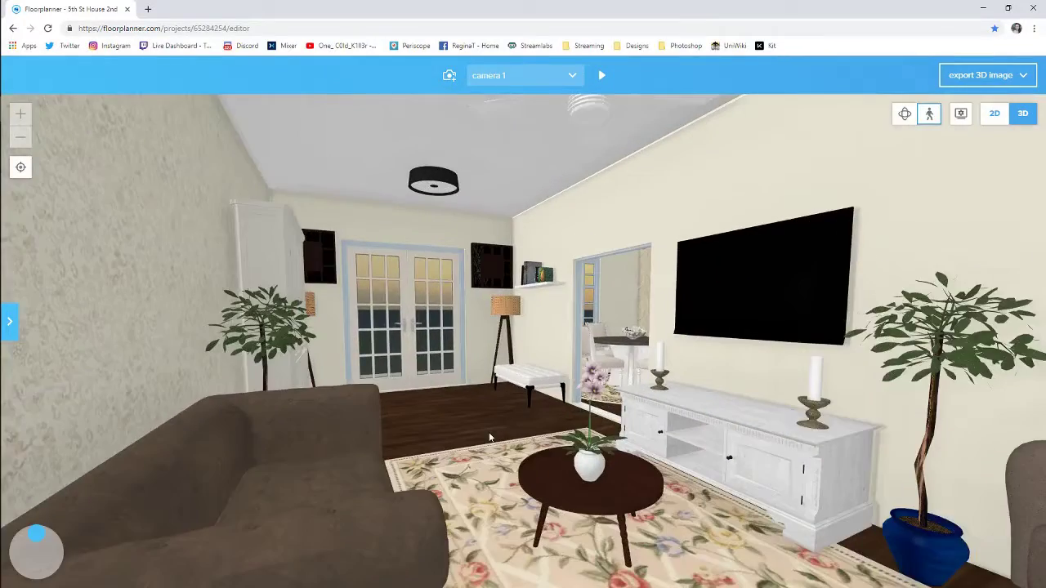
key(Up)
key(Left)
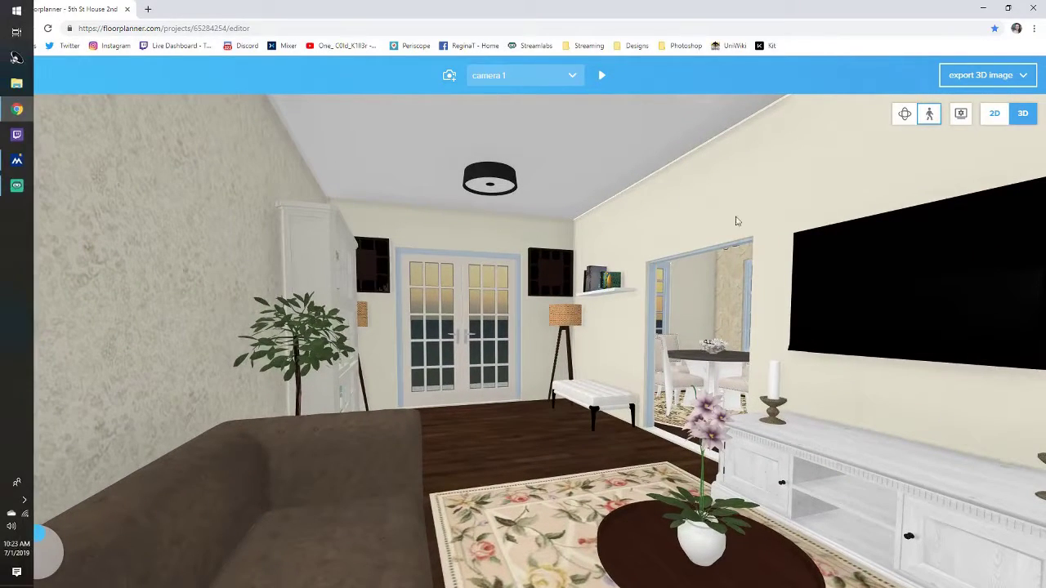
Return to the 2D floor plan and collapse the sidebar to show the full house layout
click(993, 115)
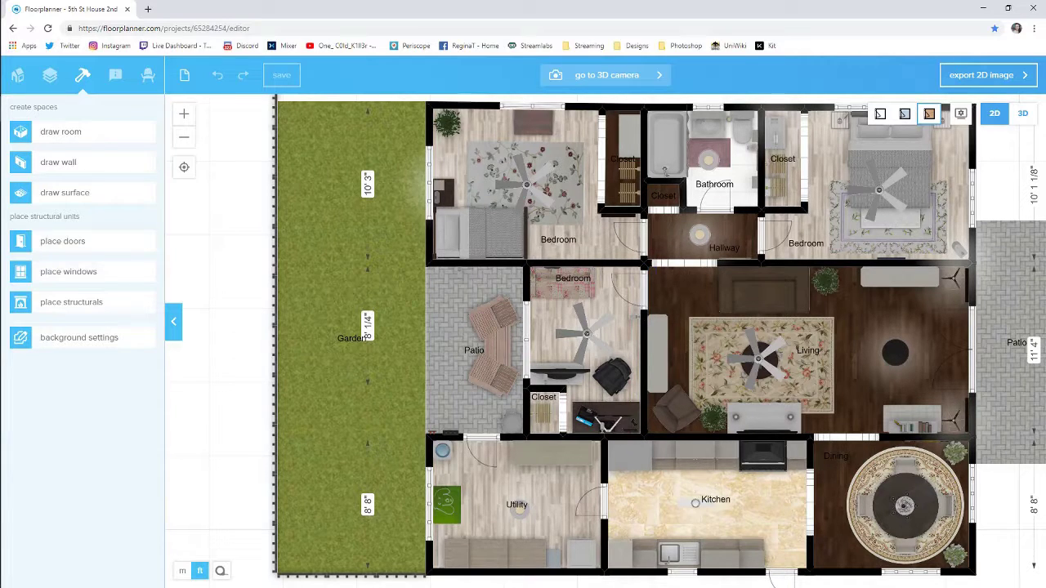
click(175, 321)
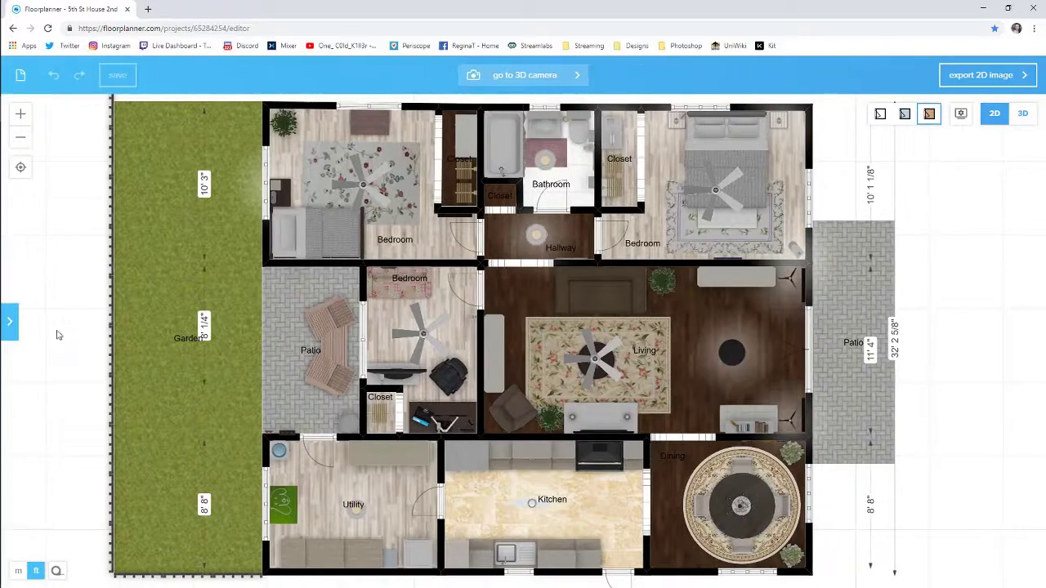